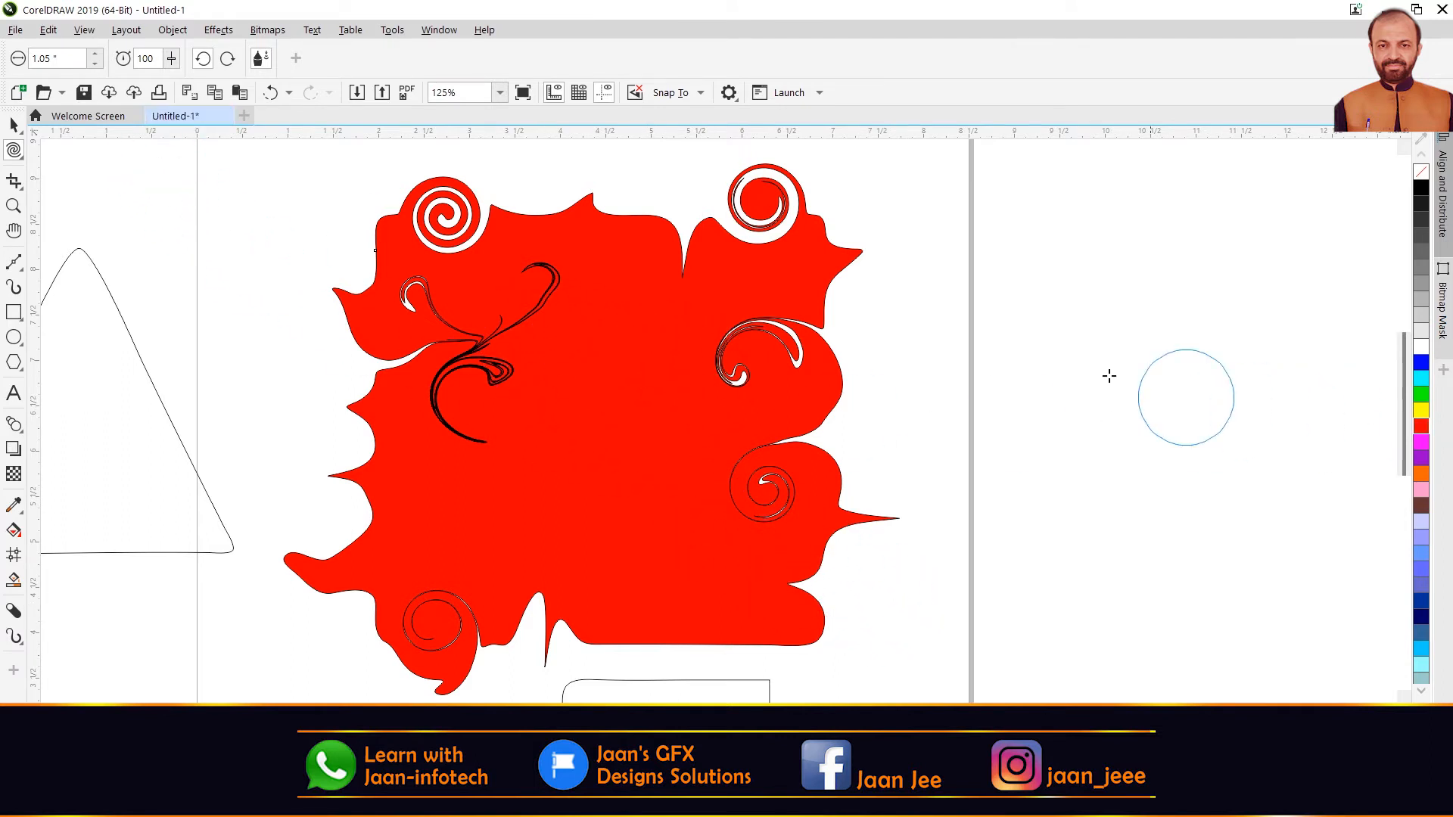
Change the red distorted shape's fill color, trying green before settling on blue
click(1422, 395)
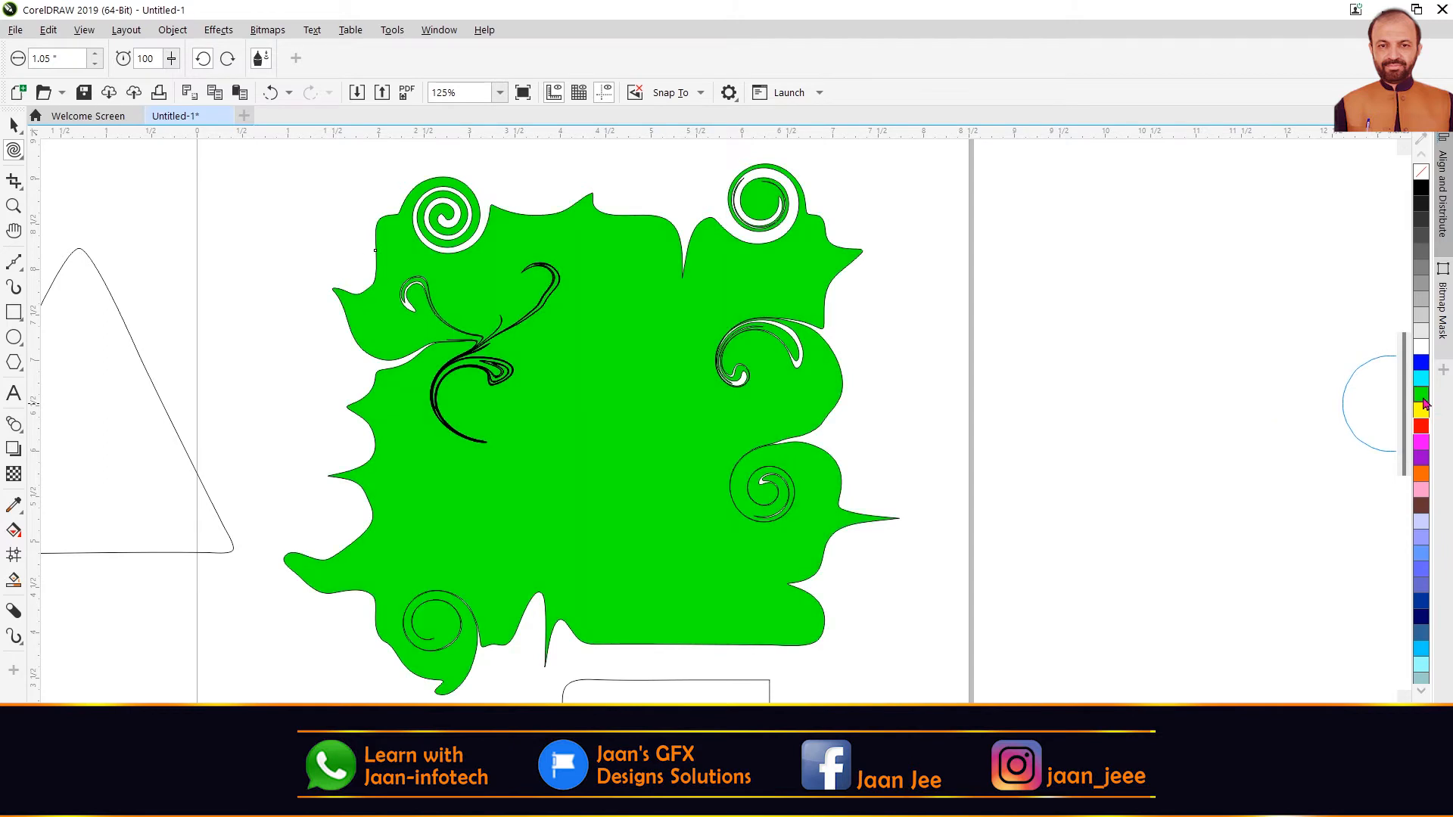
click(1423, 363)
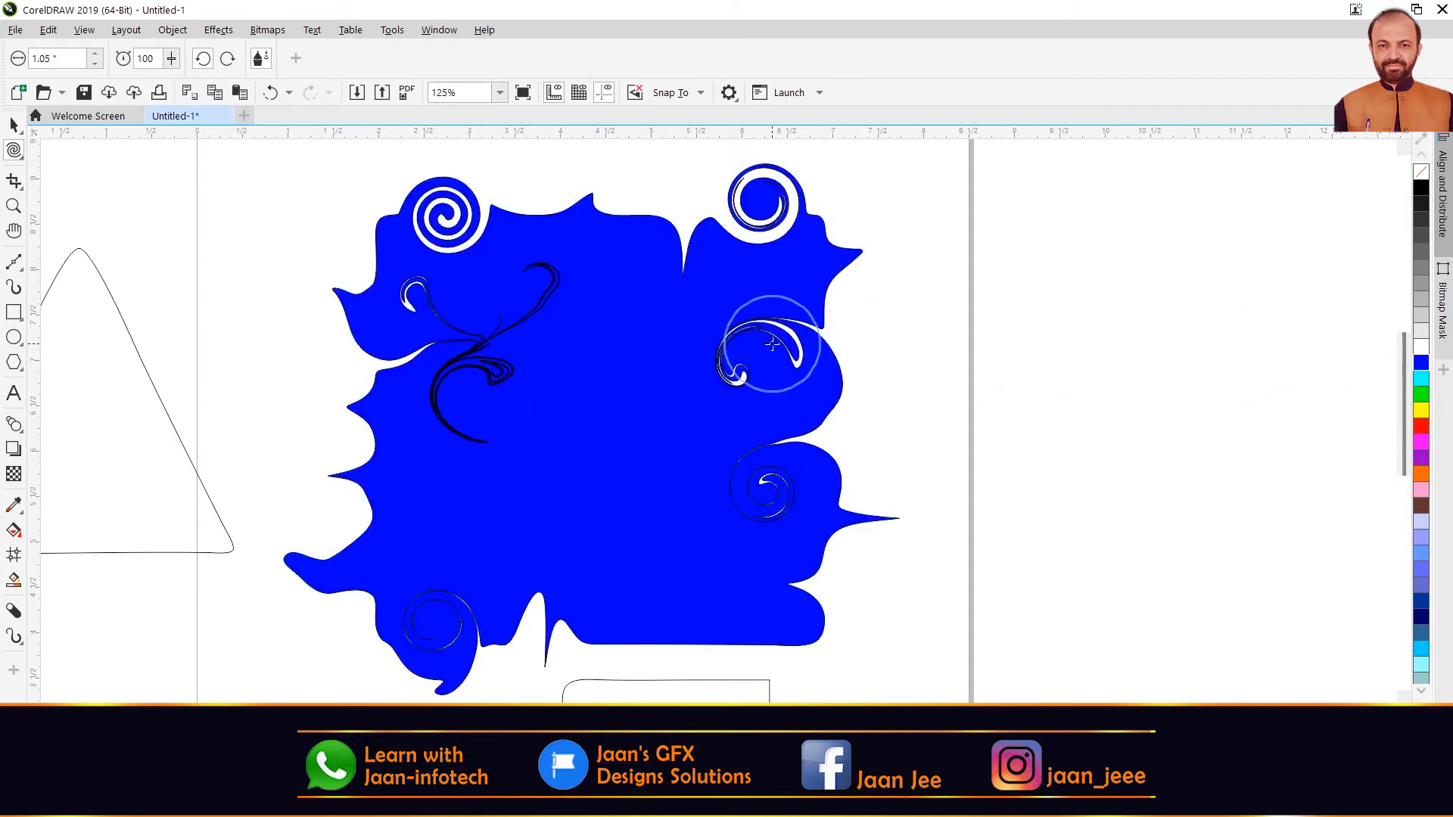
Twirl the pointed peak in the middle of the blue shape's upper edge with the 1.05" nib at rate 100
click(21, 161)
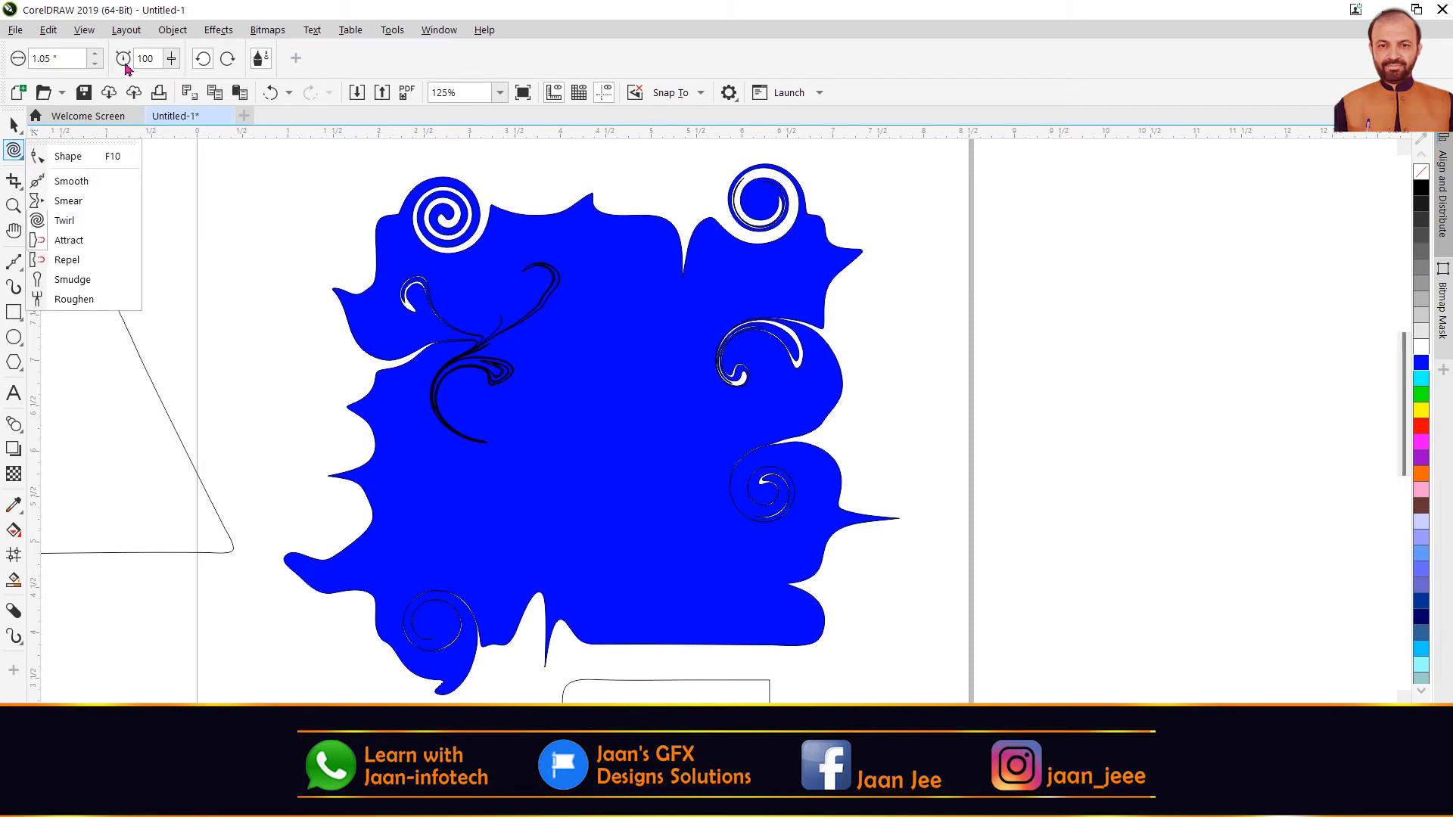
click(175, 66)
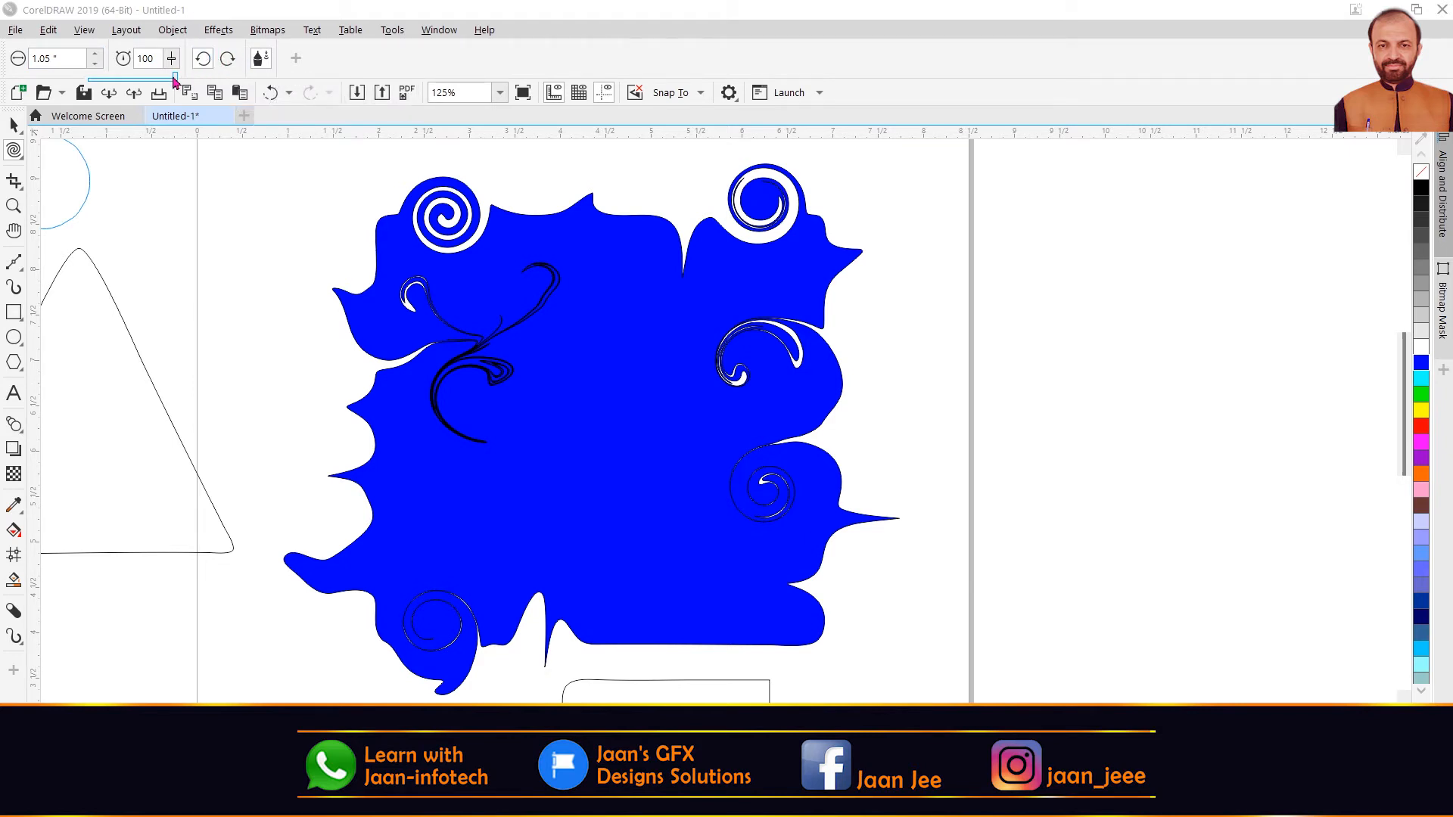
click(24, 159)
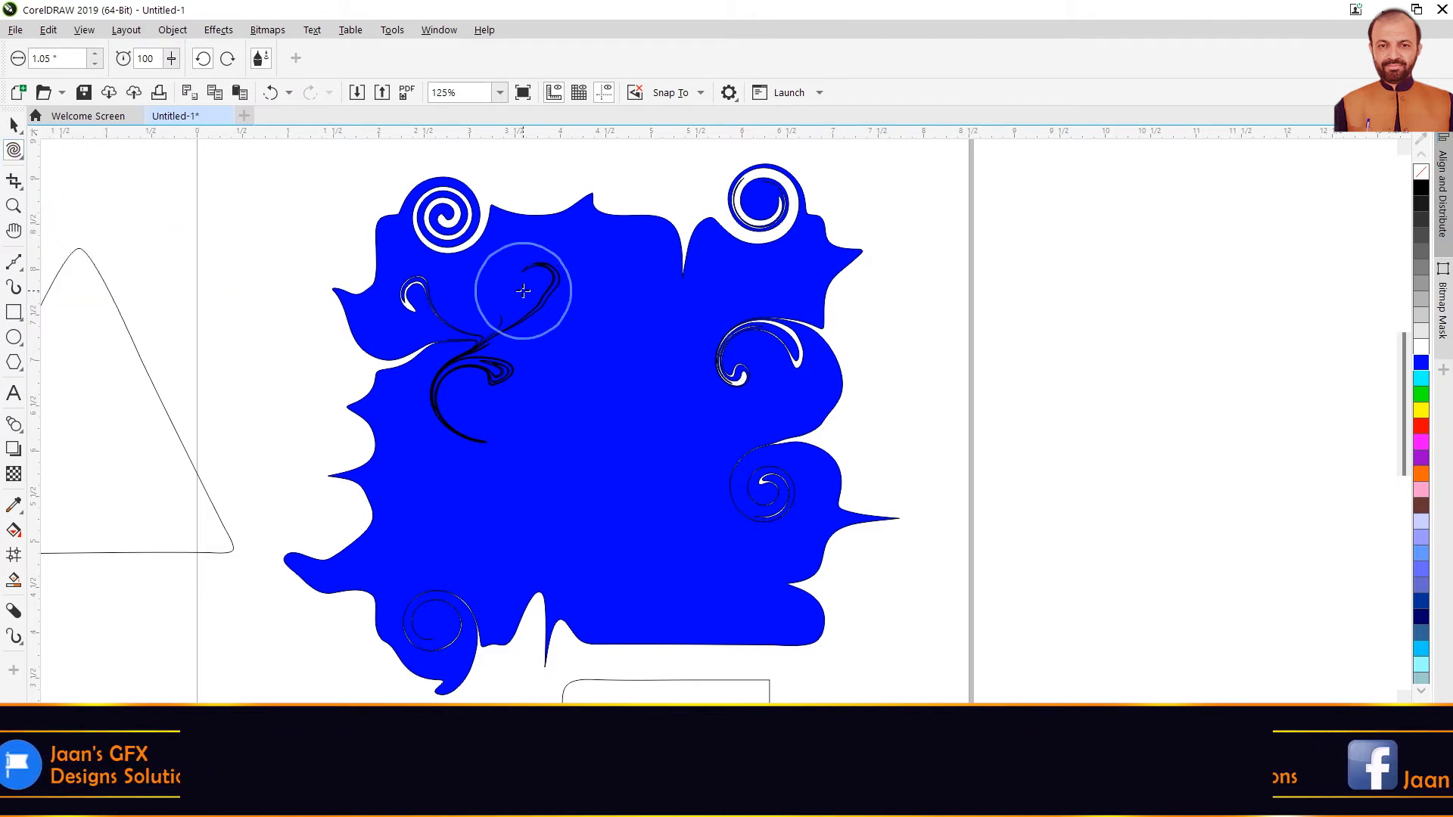
mouse_move(535, 285)
mouse_down()
mouse_move(578, 234)
mouse_move(578, 201)
mouse_move(608, 253)
mouse_up()
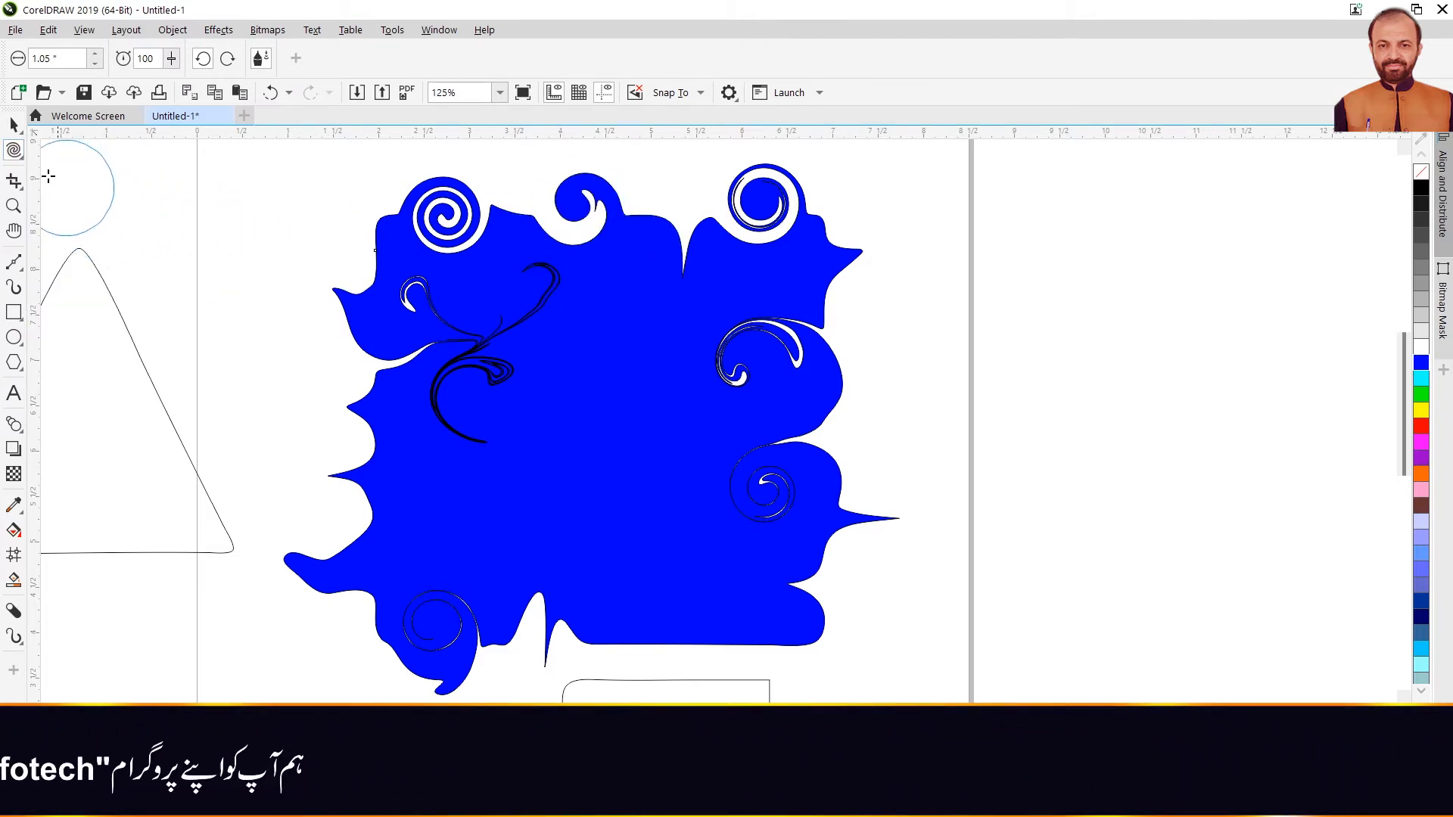
click(14, 149)
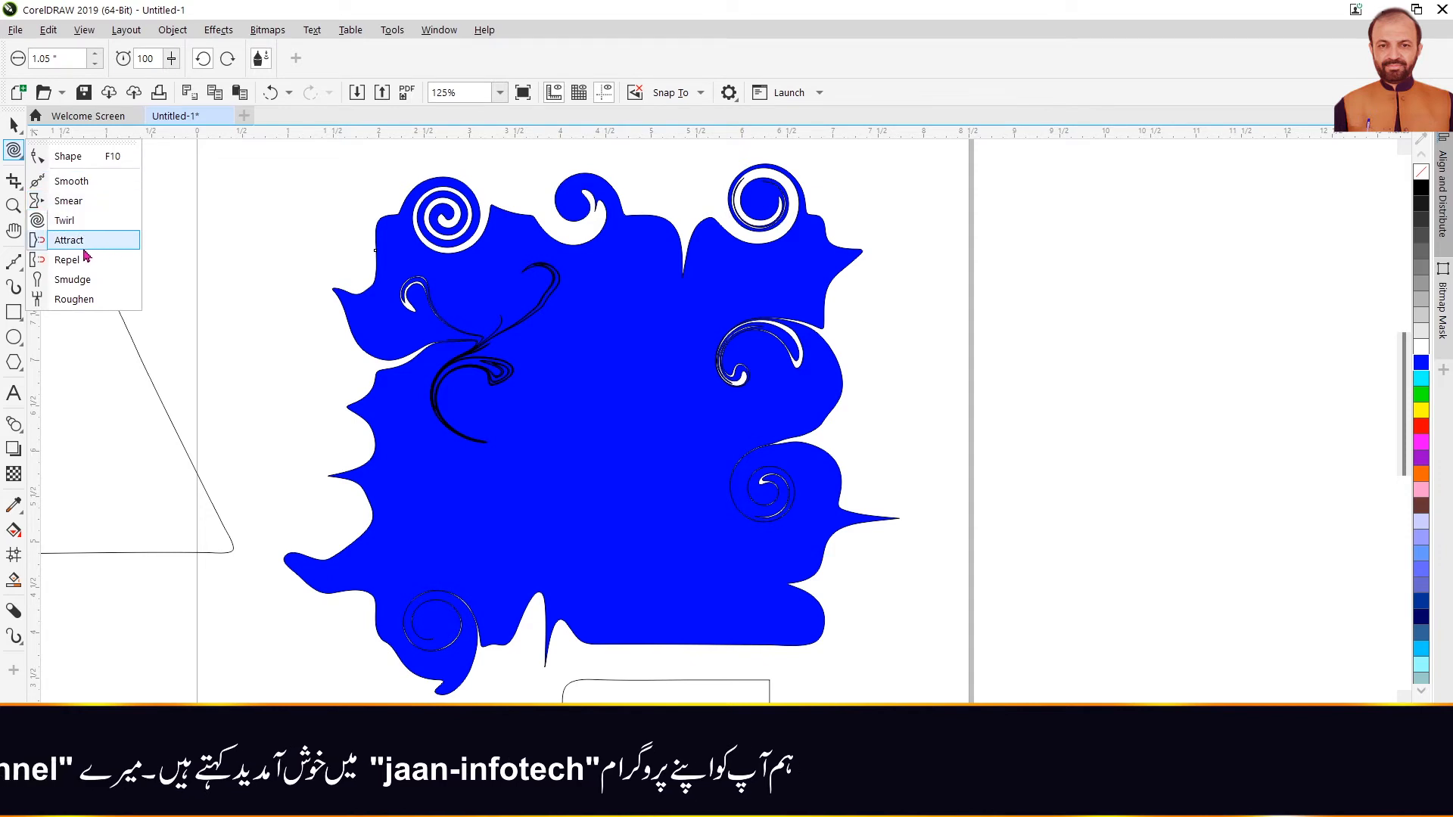
click(66, 221)
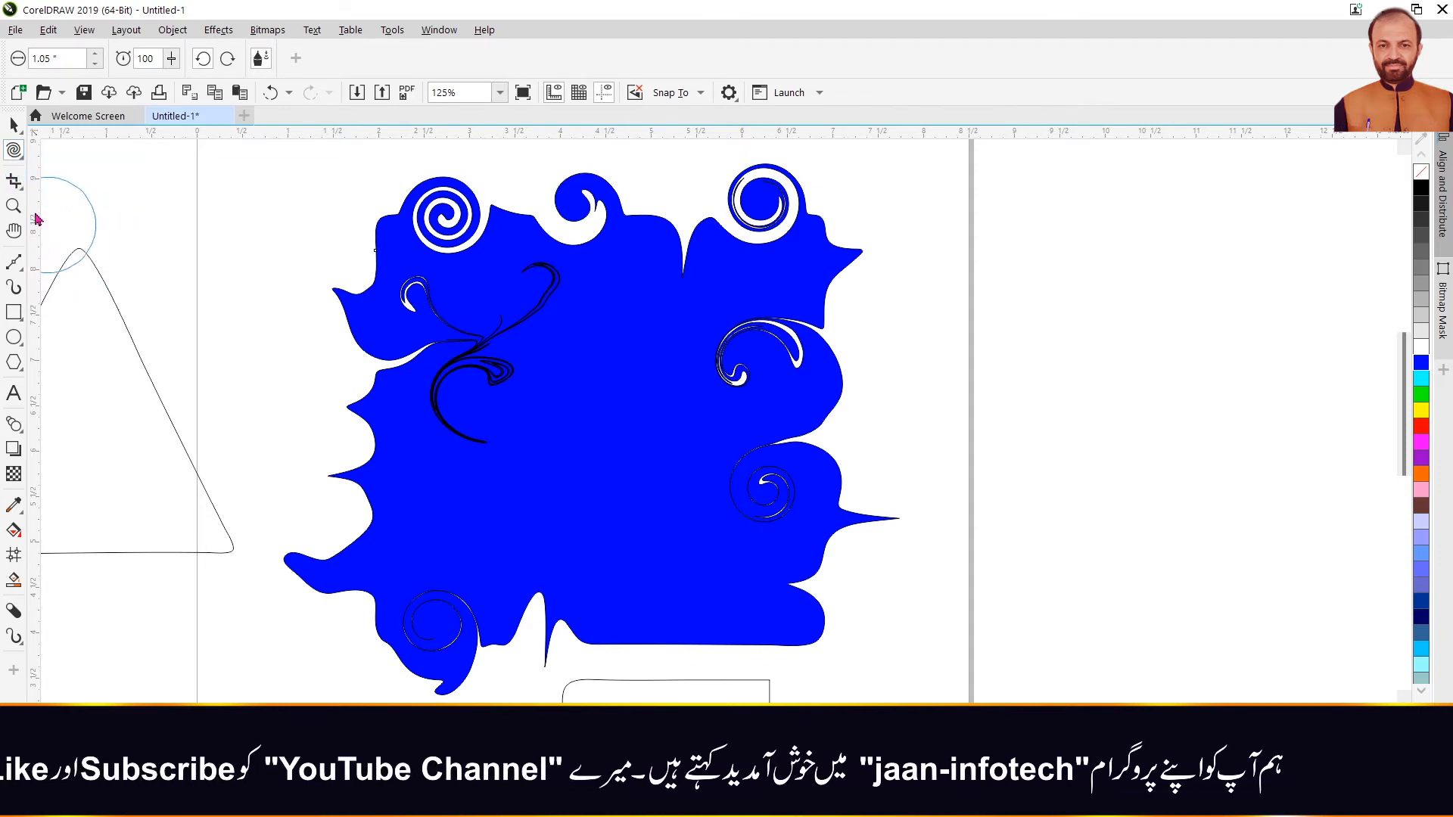
click(14, 154)
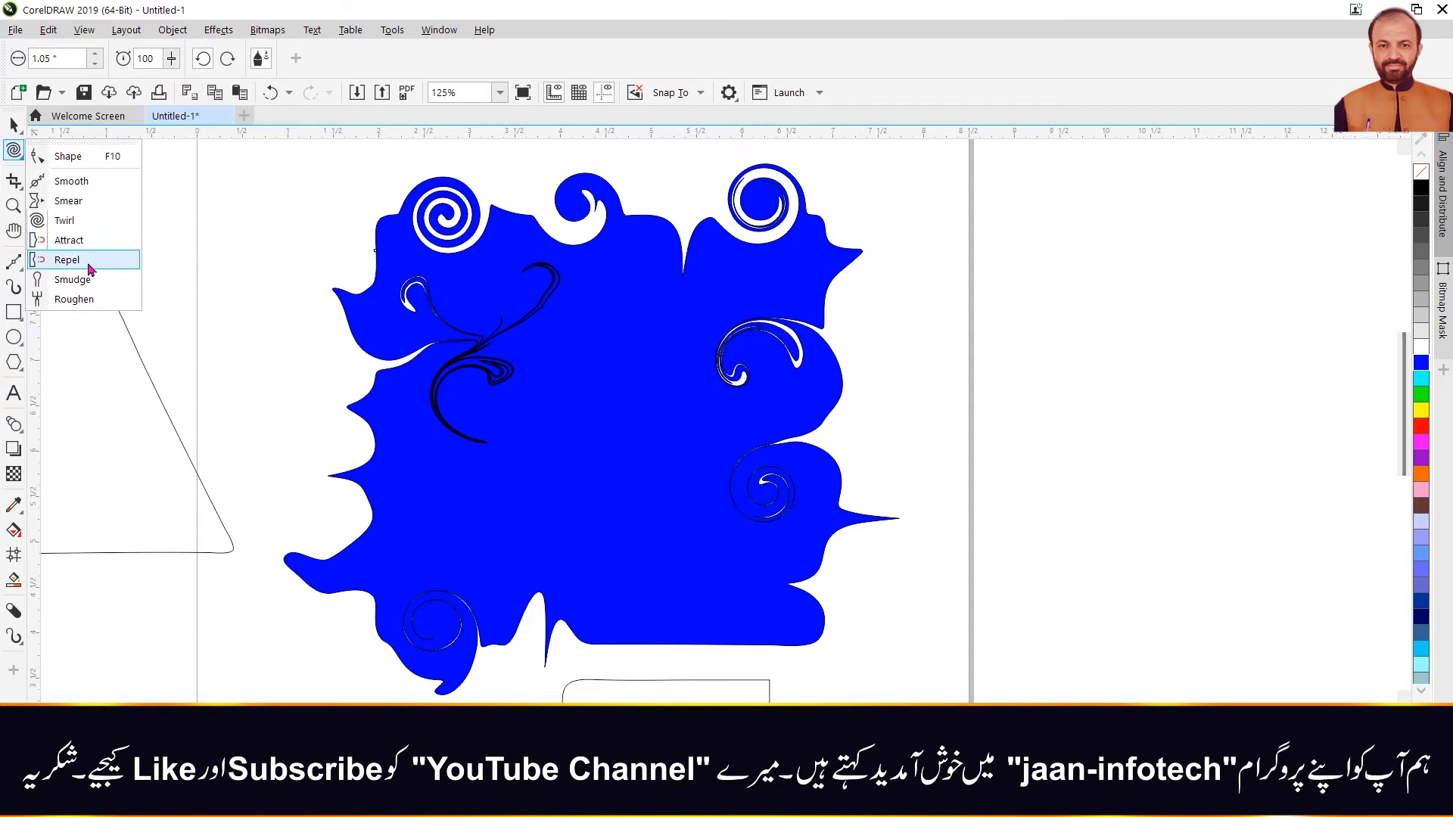
scroll(768, 263, down, 3)
scroll(768, 262, up, 2)
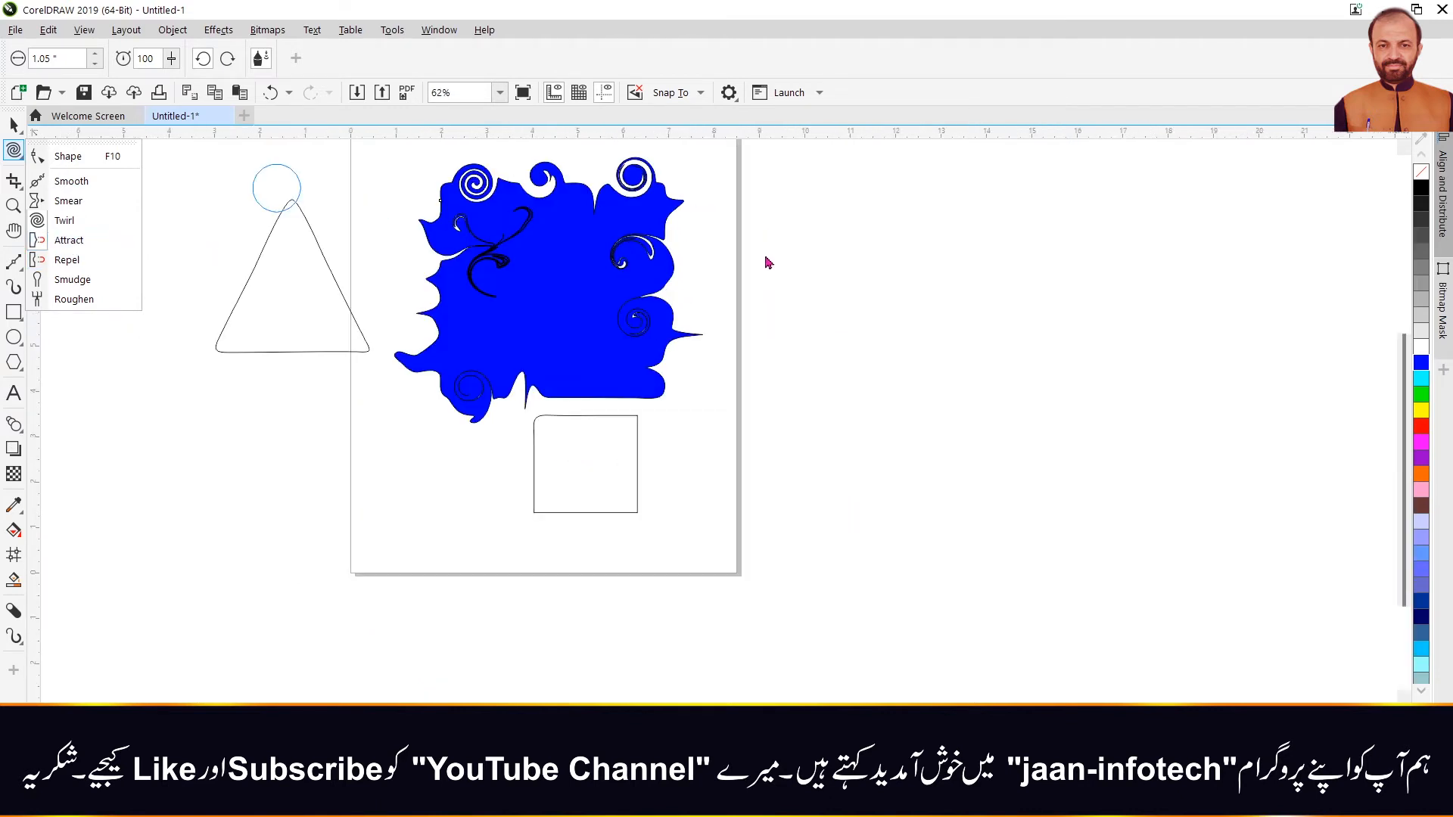
scroll(711, 397, up, 2)
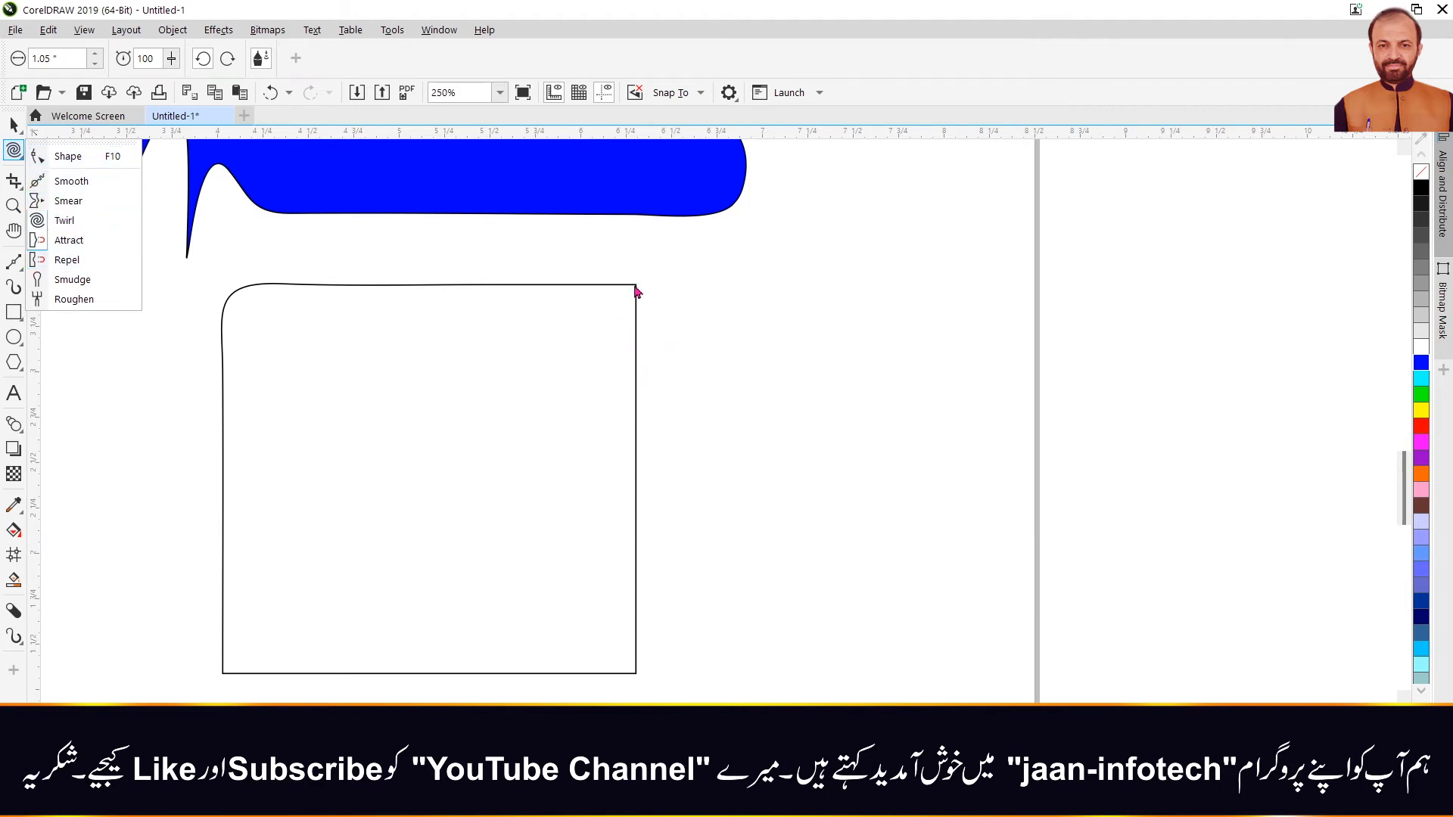
click(69, 240)
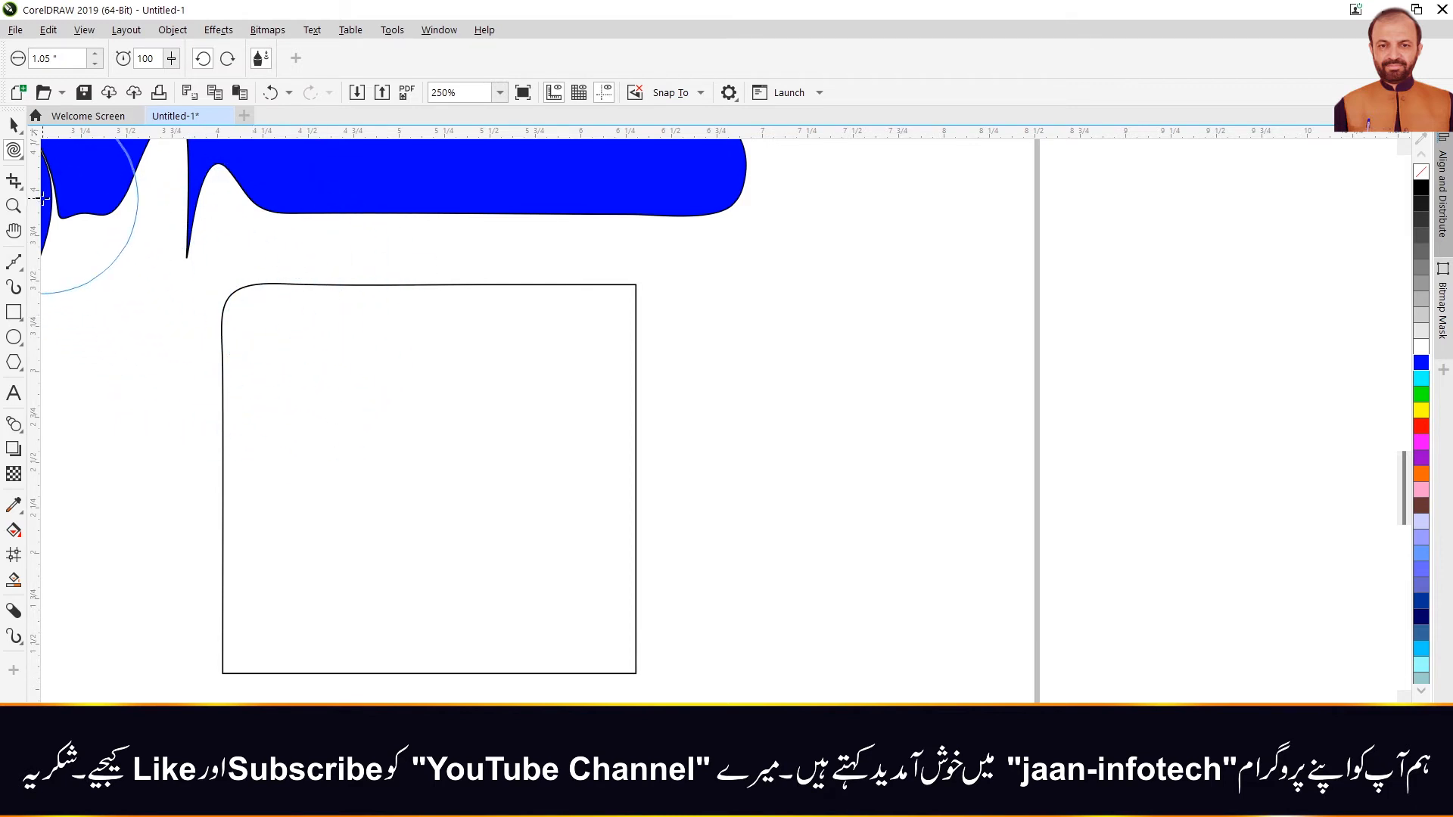
Smudge the blue shape's upper-right corner and the notch in its upper edge using the Smudge tool with a 0.5" nib
click(13, 155)
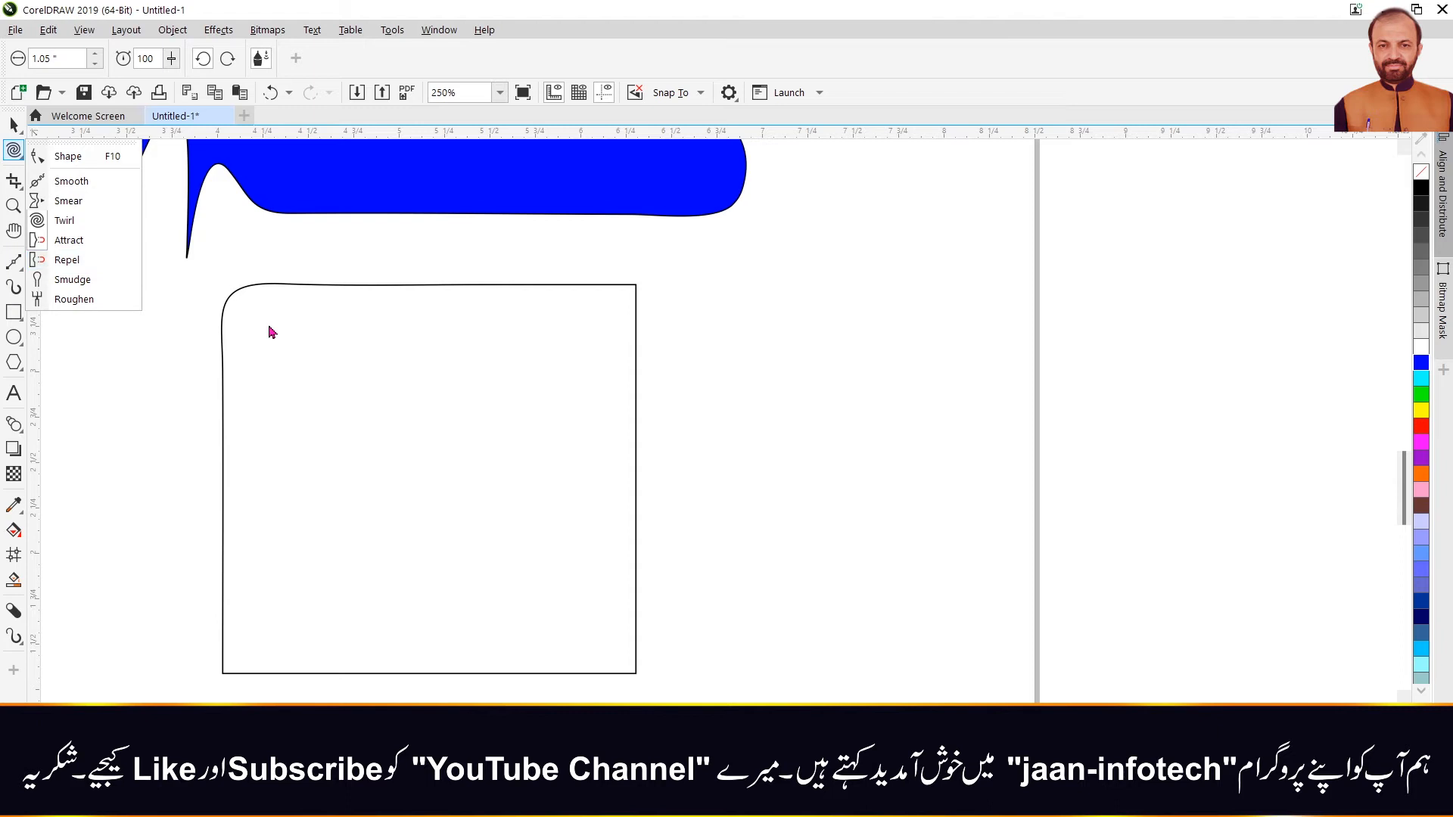
click(82, 283)
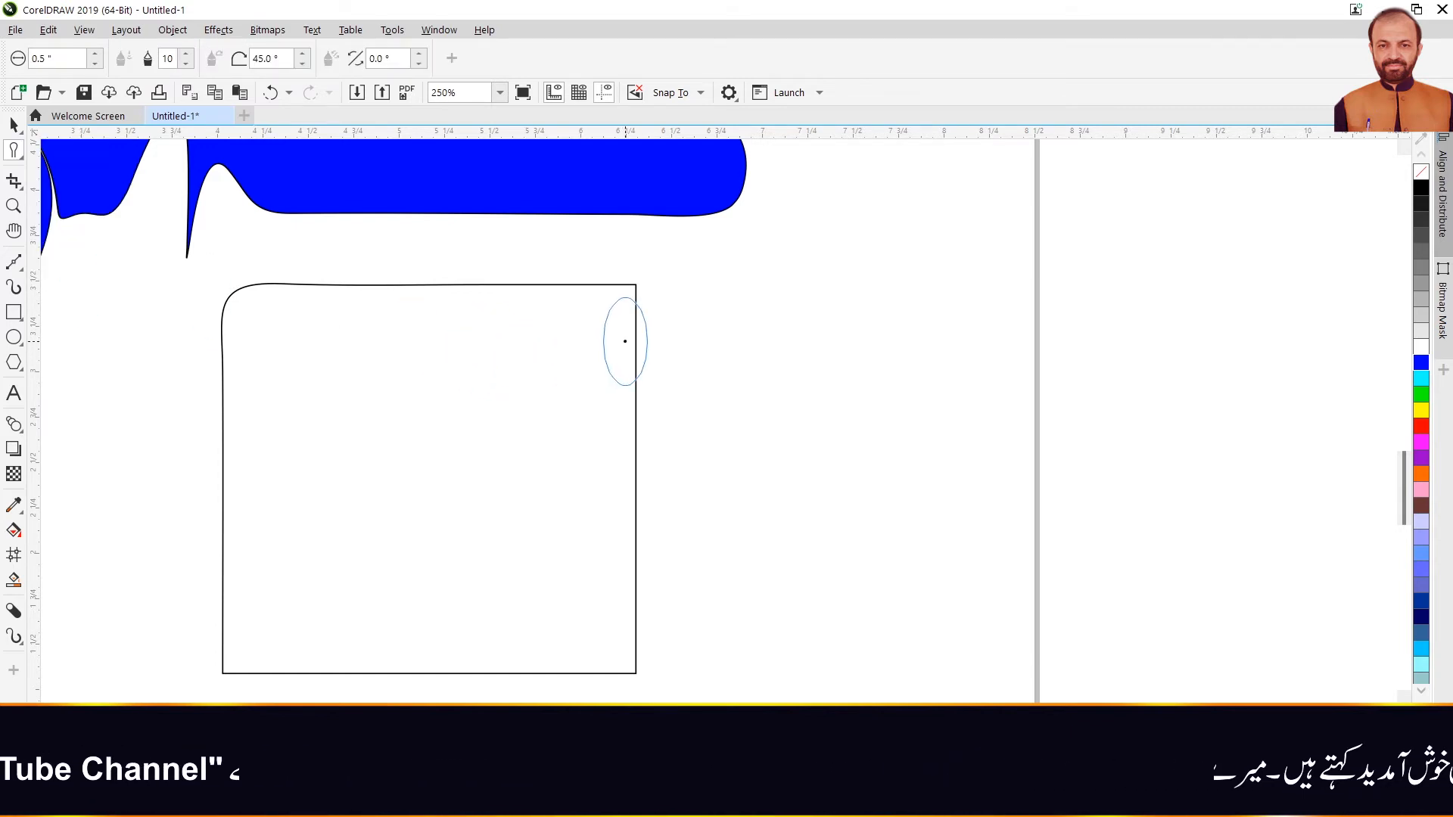
scroll(625, 341, down, 5)
scroll(625, 341, up, 5)
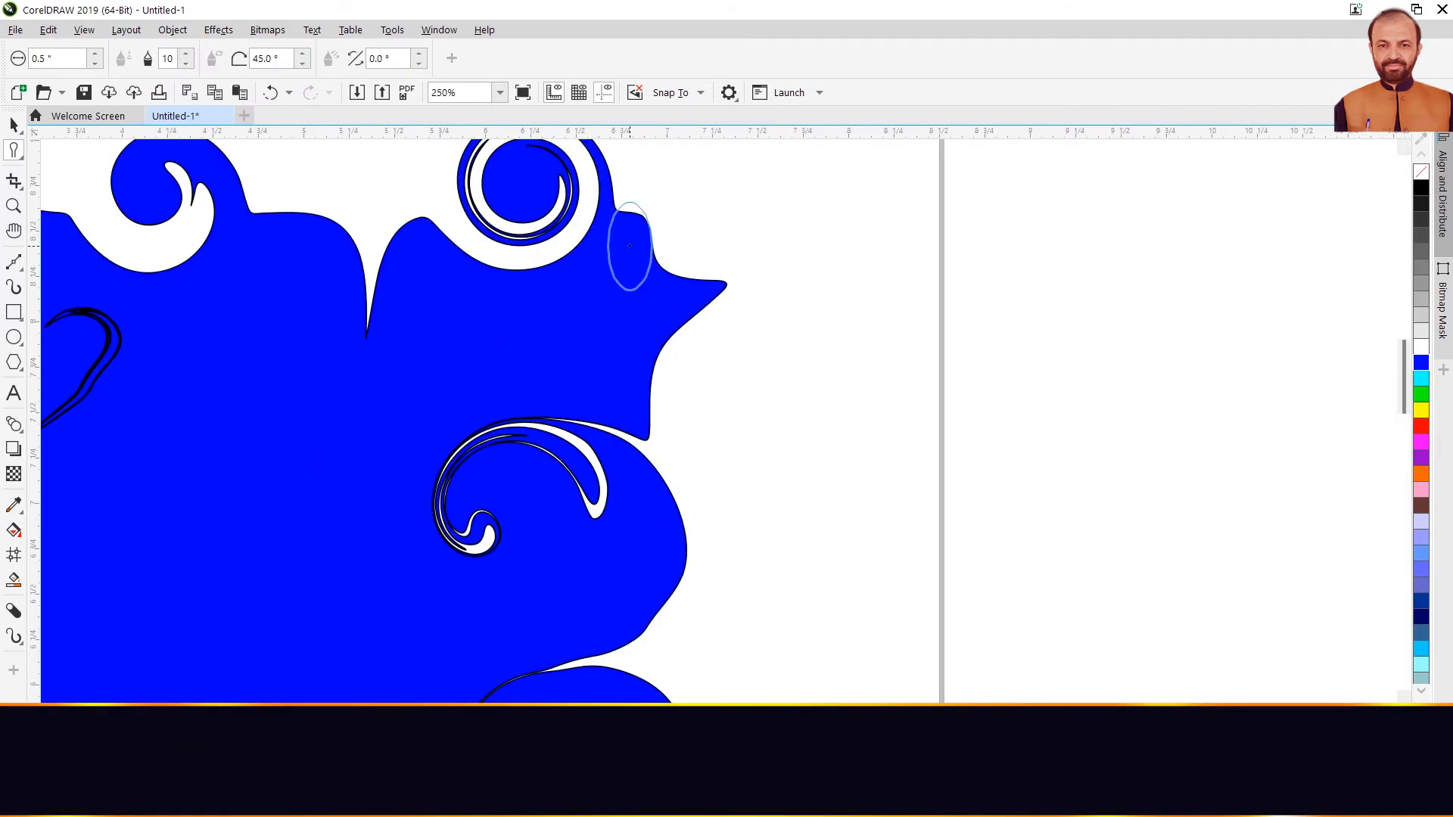
drag(645, 243, 691, 206)
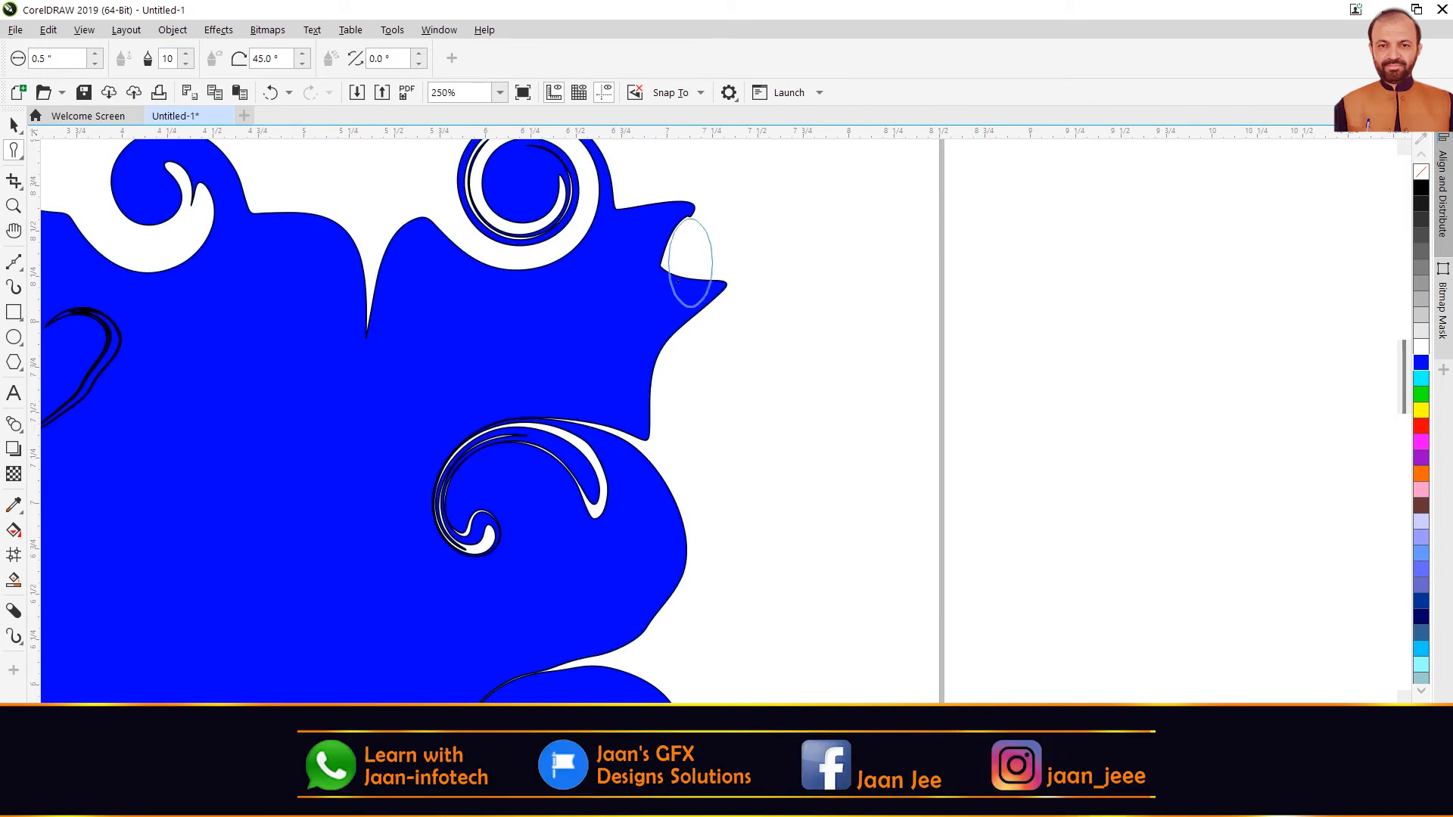
mouse_move(634, 338)
mouse_down()
mouse_move(693, 364)
mouse_move(762, 327)
mouse_move(778, 298)
mouse_move(693, 310)
mouse_up()
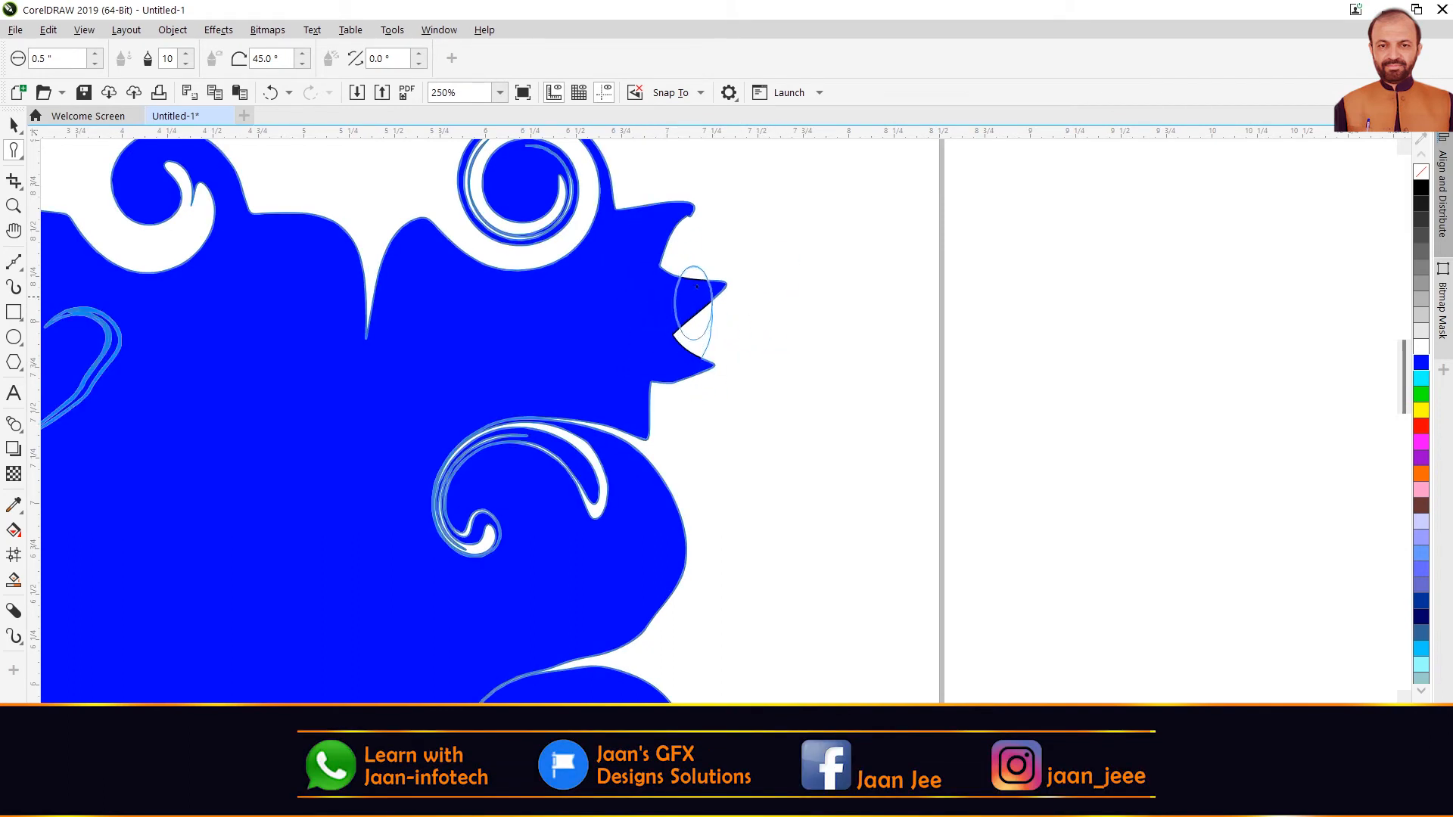
drag(454, 285, 409, 215)
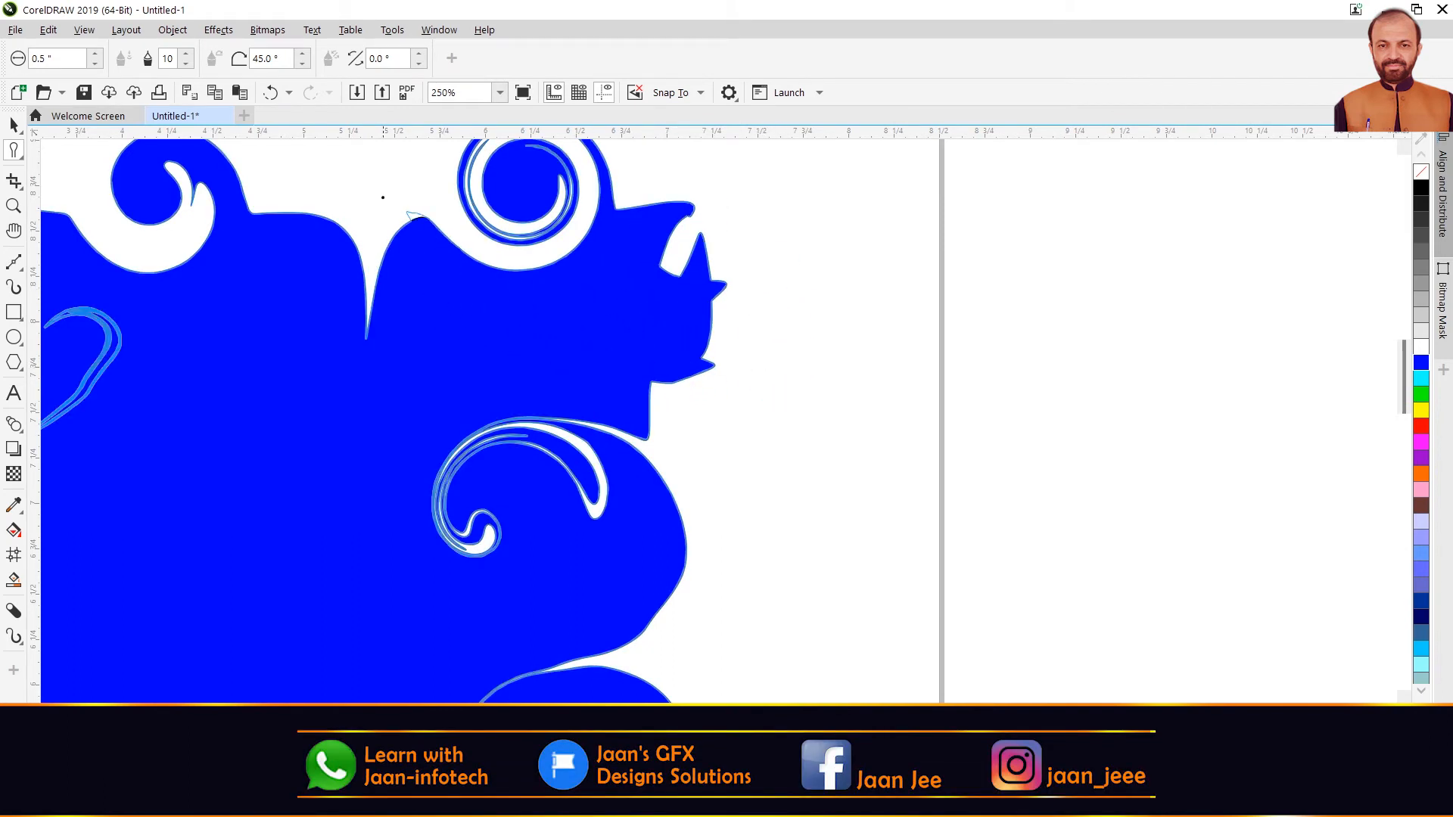
drag(350, 256, 420, 240)
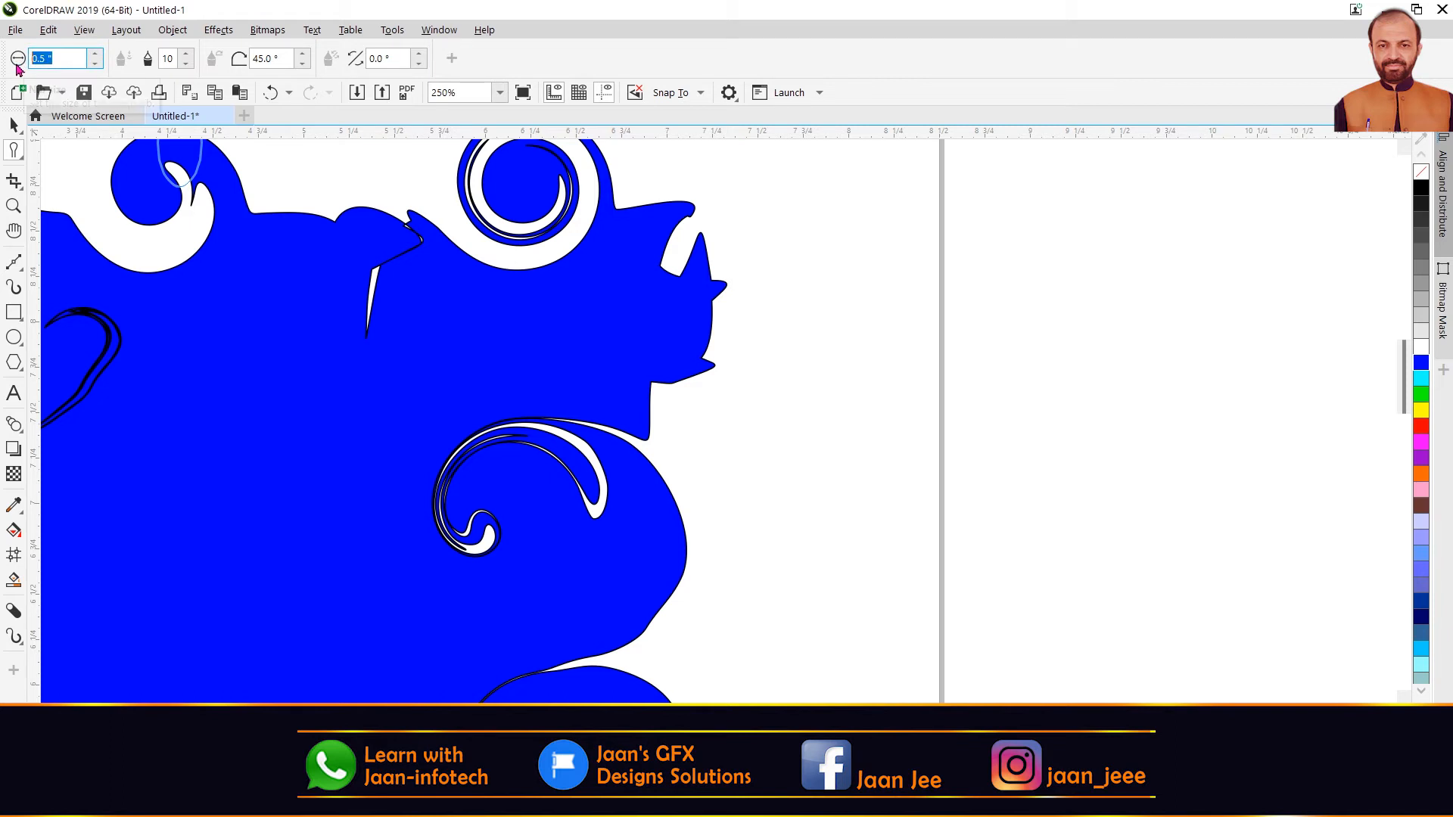
Set the Smudge nib size to 1.0" and dryout to 6, and smudge the blue shape's upper, right and lower-right edges
text(1.)
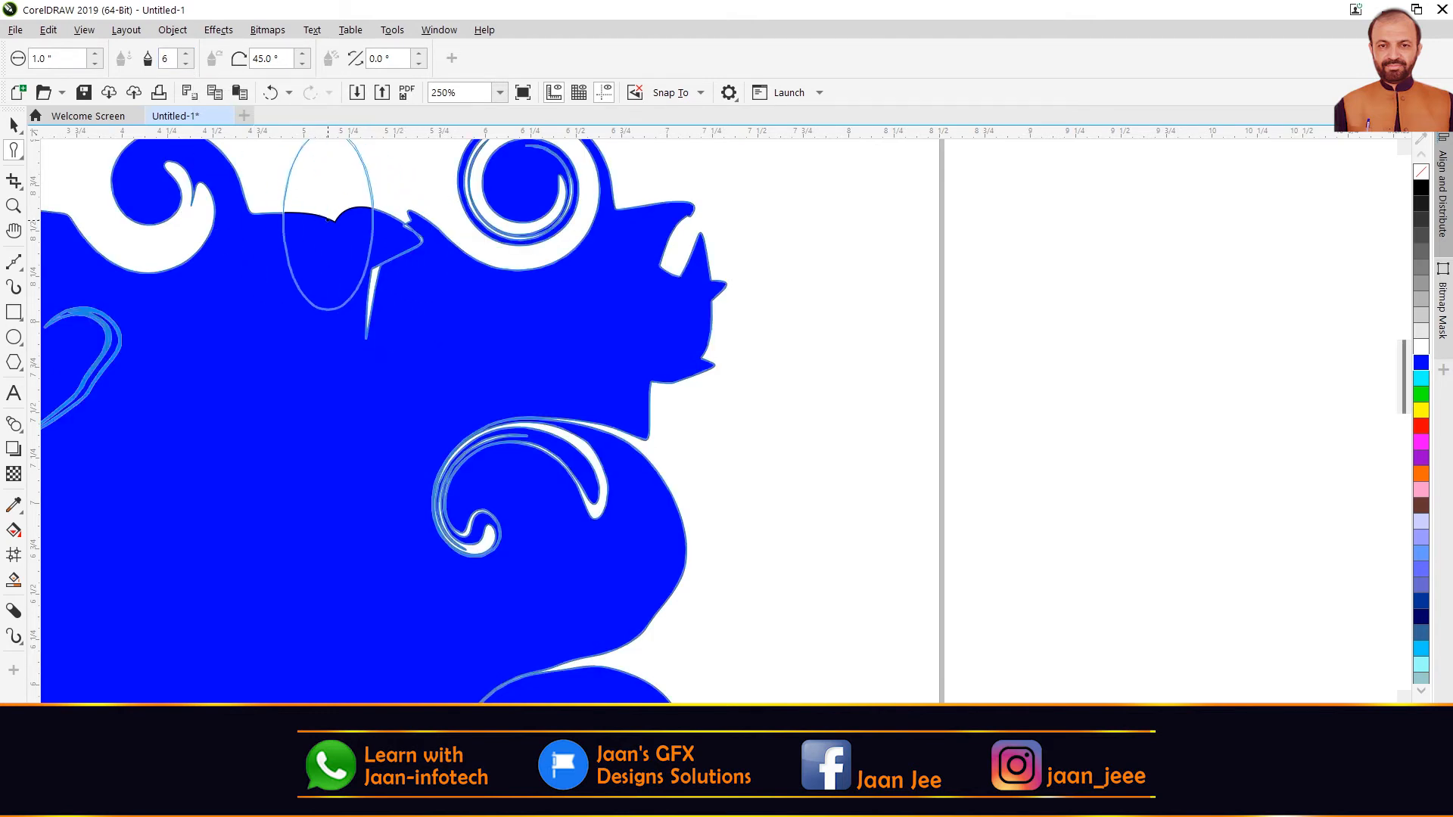
scroll(542, 373, down, 2)
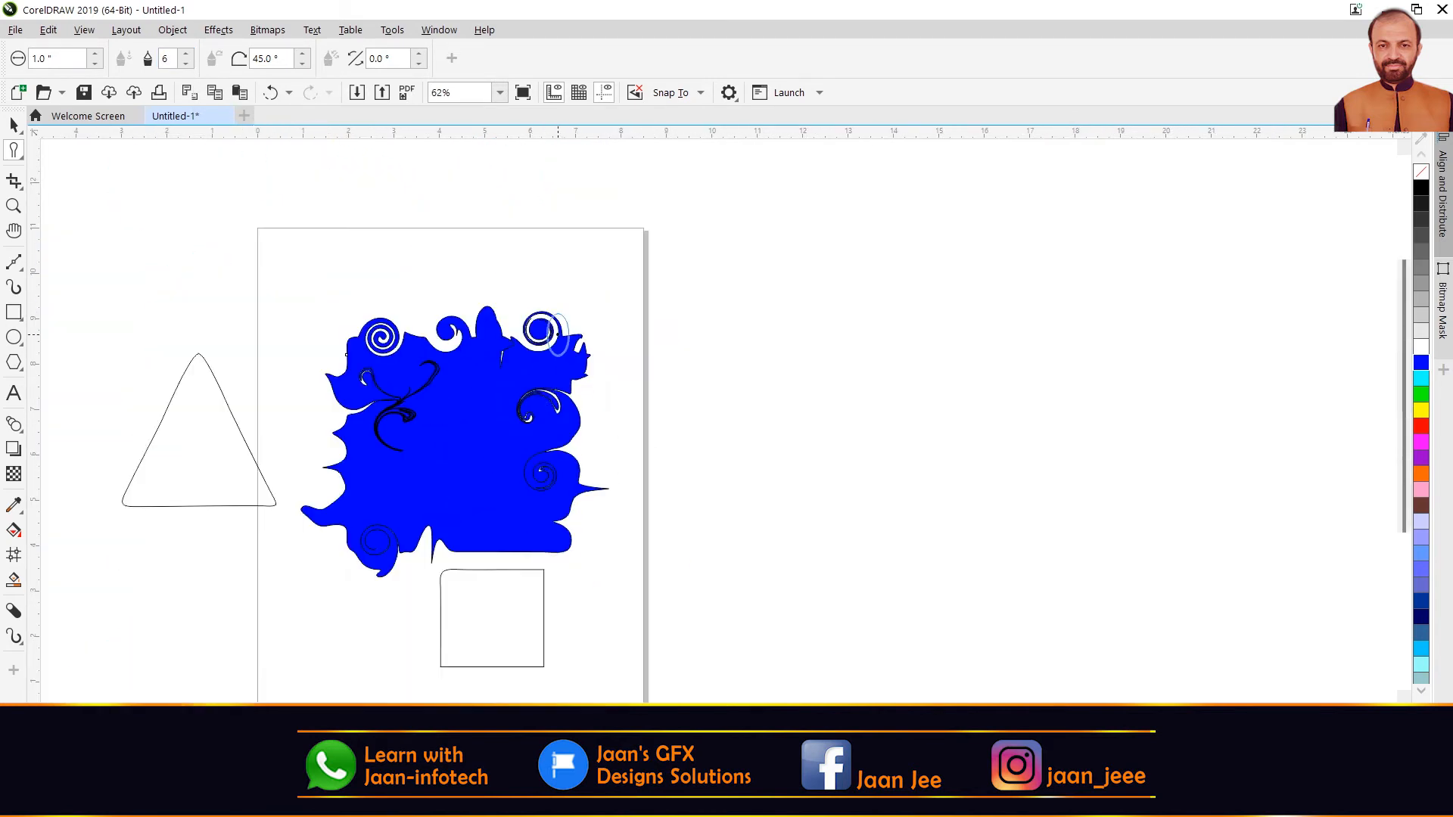
drag(589, 425, 603, 455)
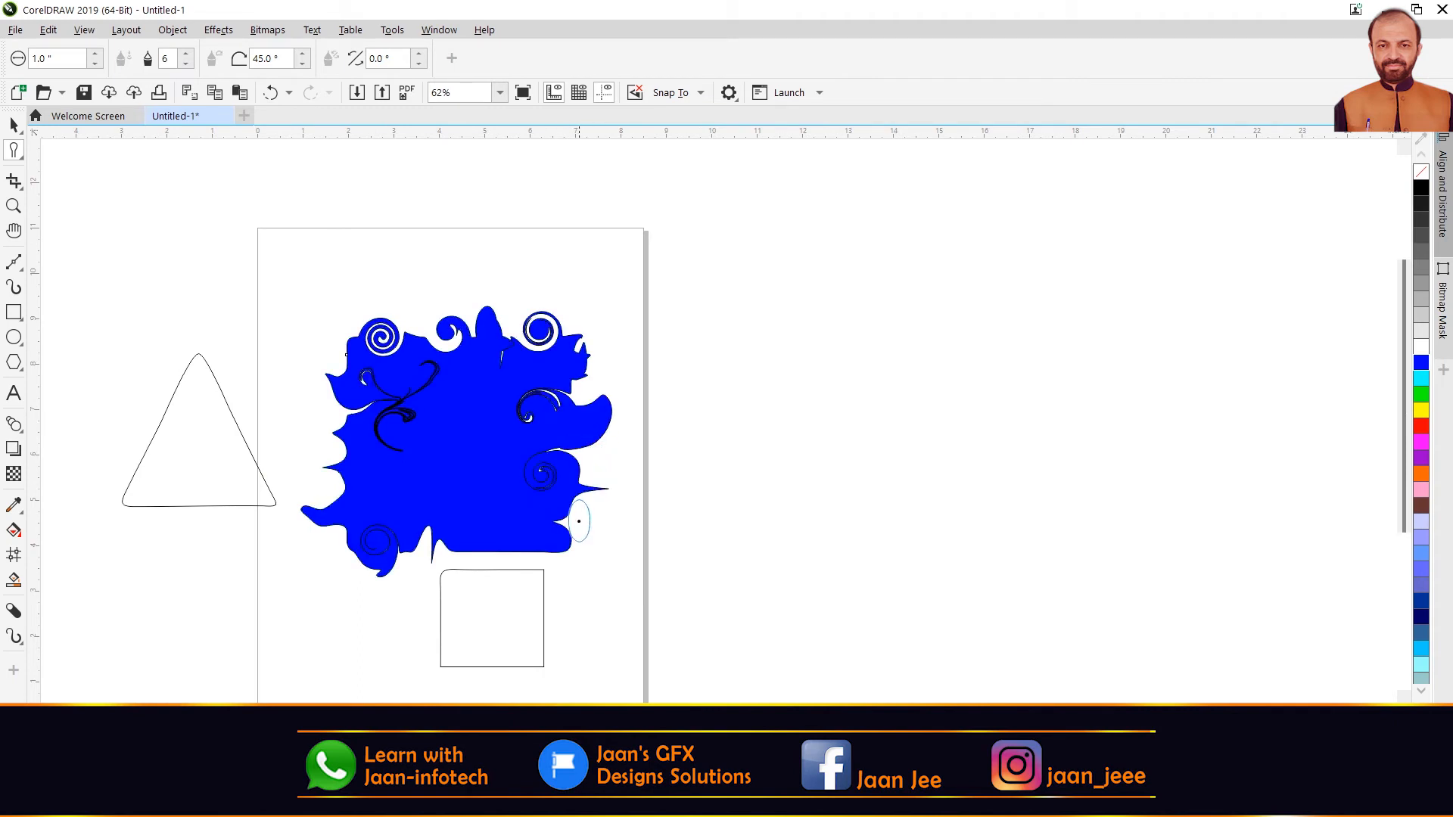
mouse_move(579, 521)
mouse_down()
mouse_move(527, 508)
mouse_move(496, 470)
mouse_move(501, 447)
mouse_move(516, 485)
mouse_move(453, 533)
mouse_up()
drag(561, 513, 561, 513)
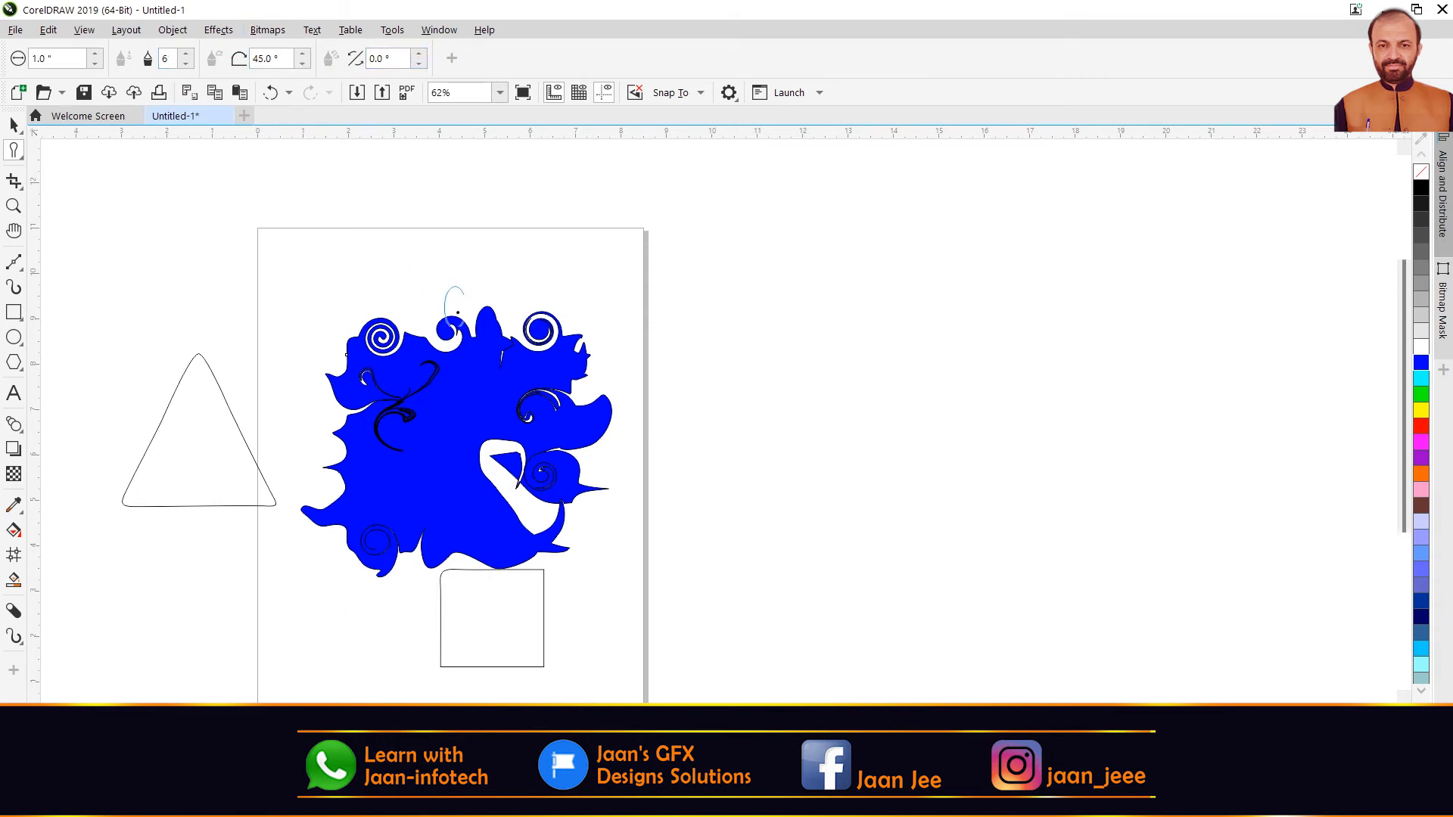
Smudge the blue shape's left and lower-right edges with the nib tilt set to 90°
scroll(467, 376, up, 2)
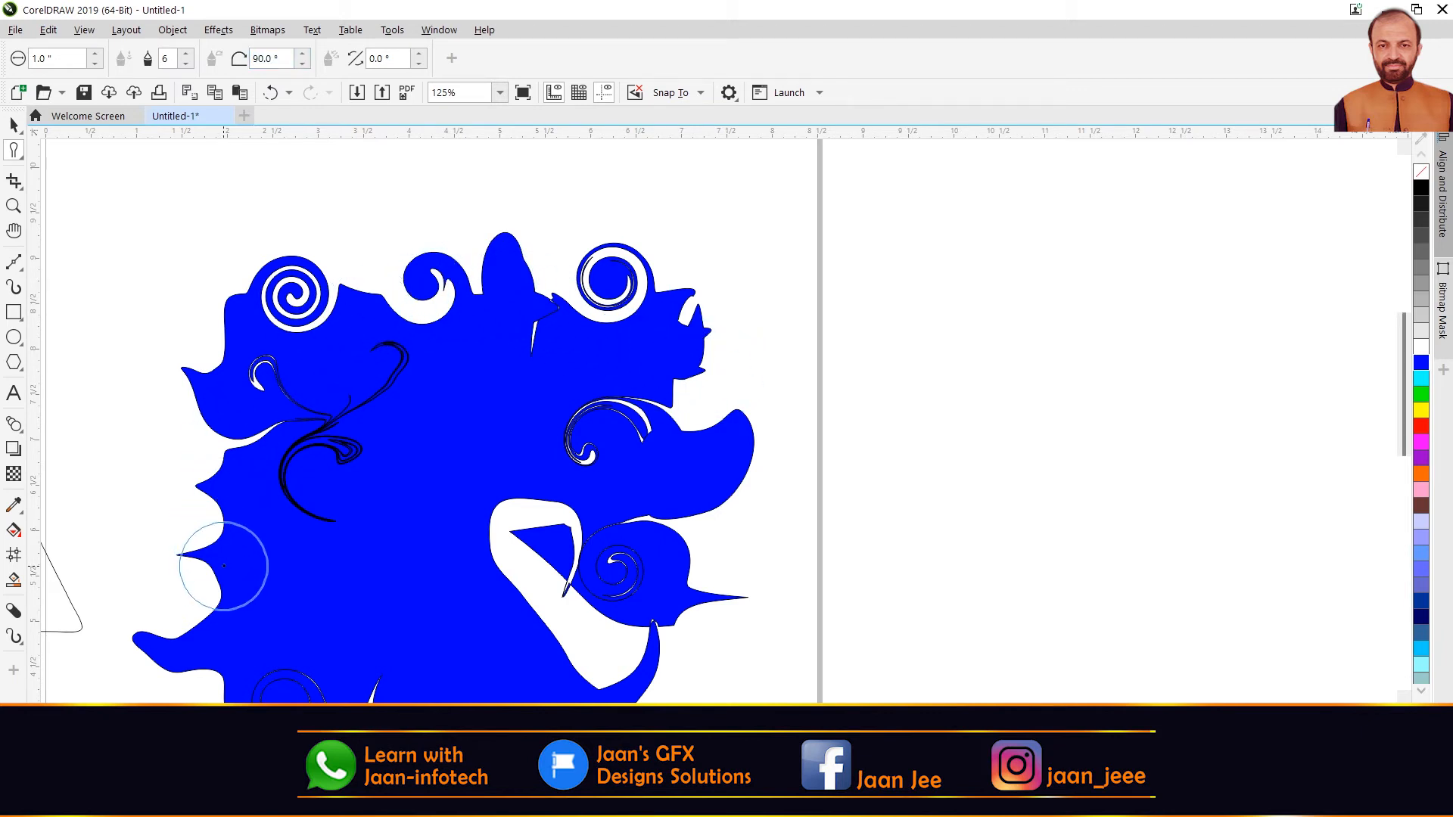
mouse_move(183, 537)
mouse_down()
mouse_move(186, 483)
mouse_move(233, 498)
mouse_move(203, 427)
mouse_up()
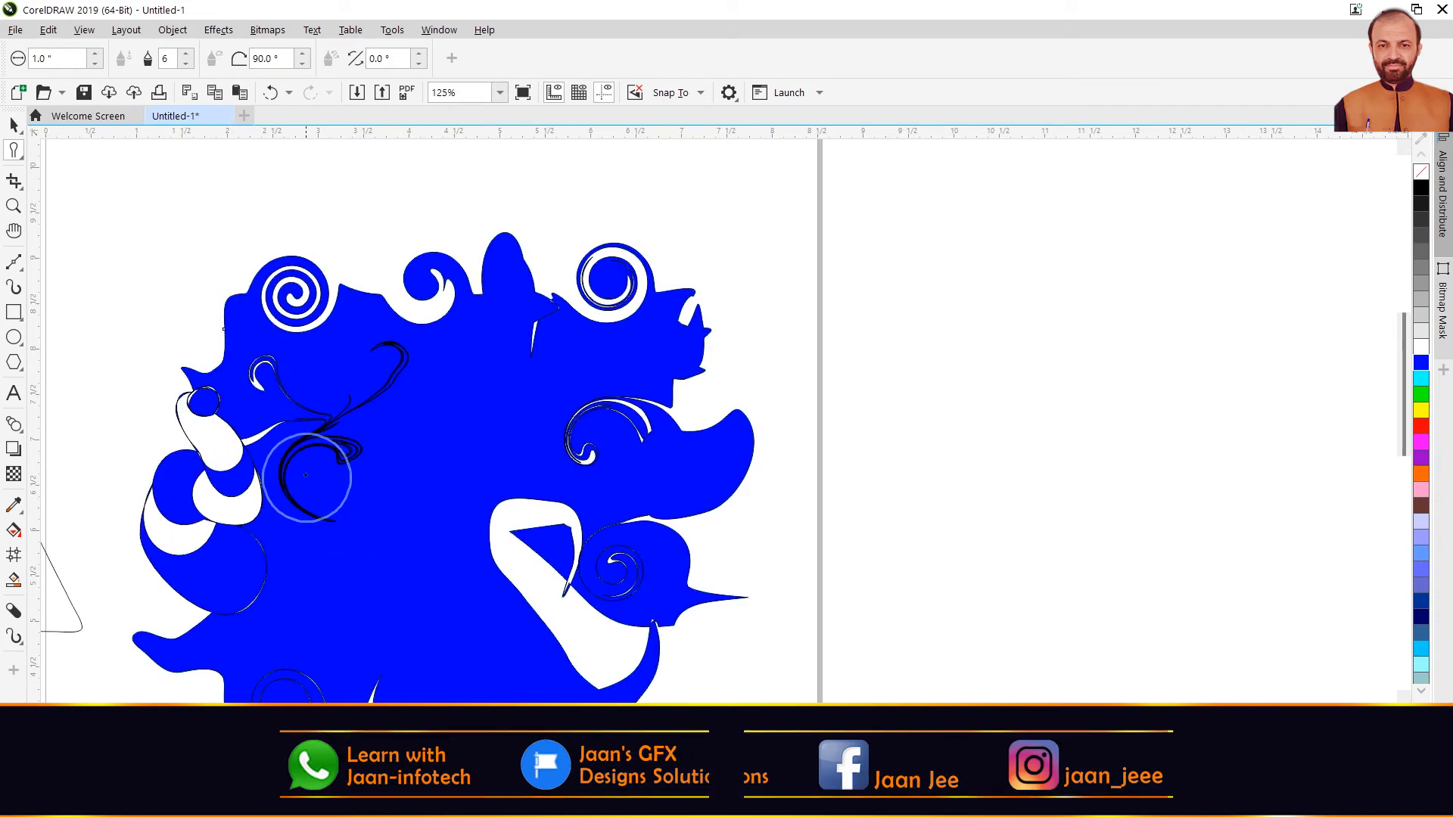
scroll(496, 600, down, 2)
scroll(337, 612, up, 3)
mouse_move(337, 612)
mouse_down()
mouse_move(338, 570)
mouse_move(376, 542)
mouse_move(514, 342)
mouse_move(538, 299)
mouse_up()
drag(324, 285, 487, 292)
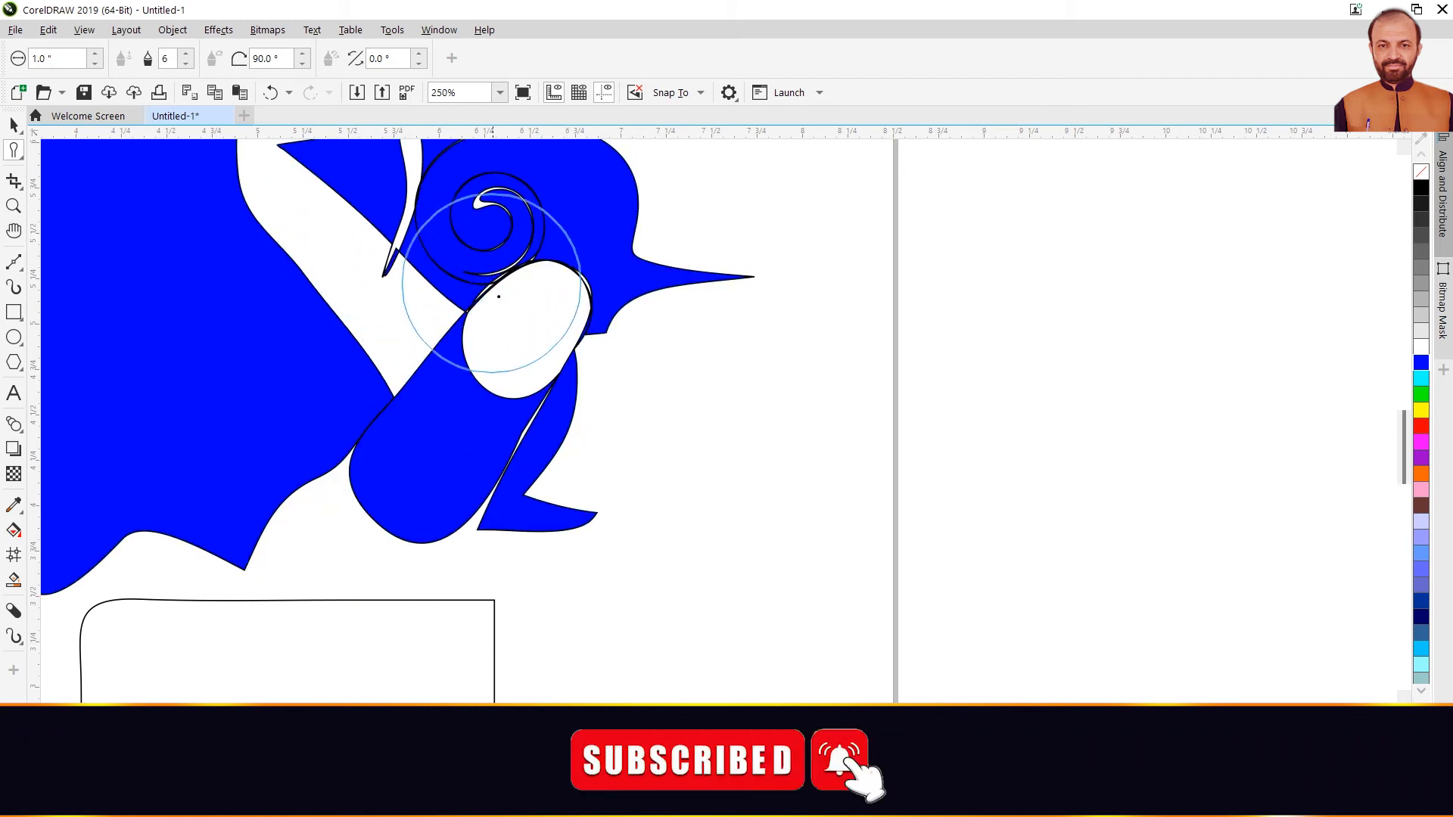
scroll(687, 445, down, 3)
mouse_move(597, 473)
mouse_down()
mouse_move(545, 435)
mouse_move(502, 472)
mouse_up()
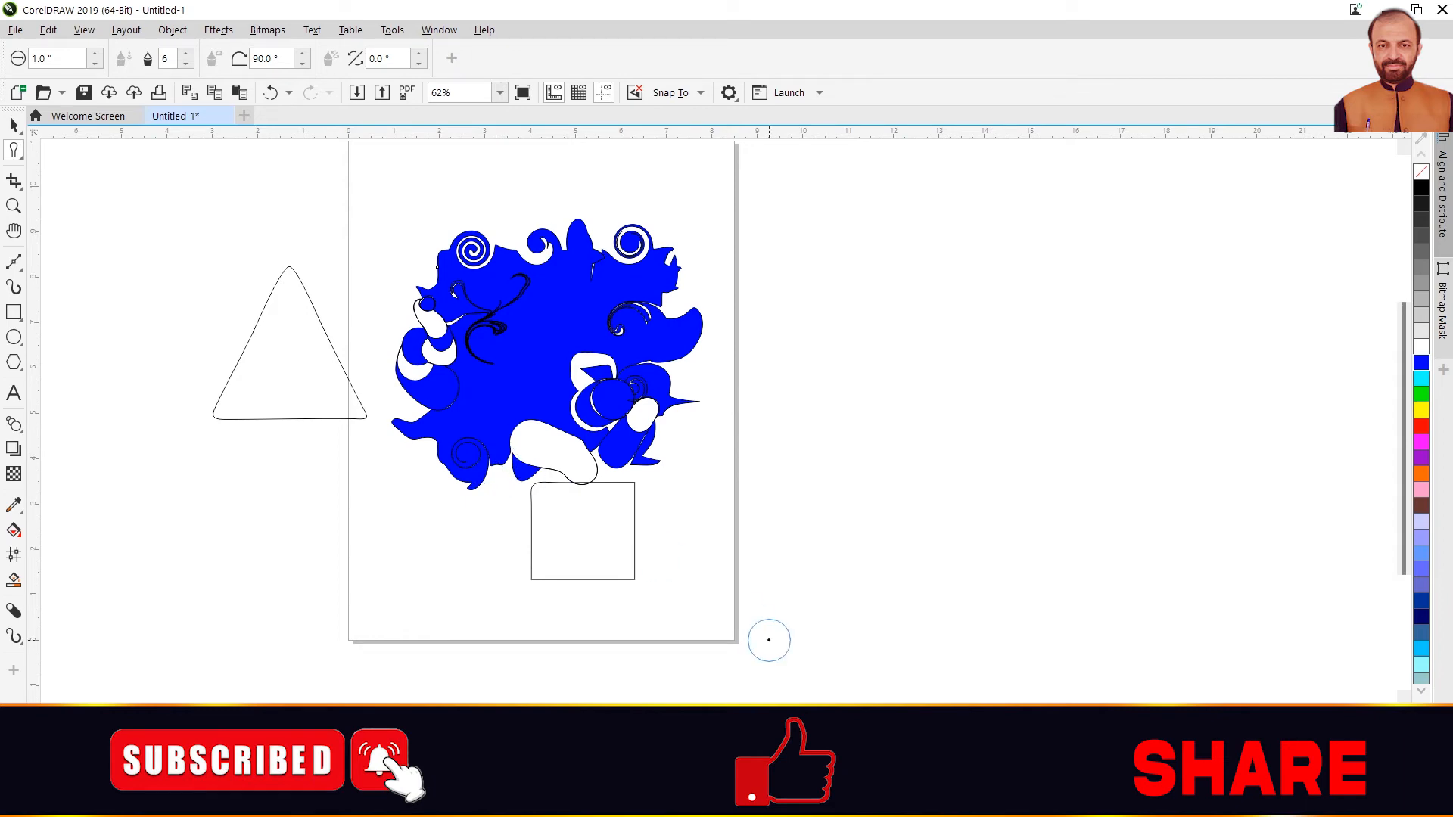
key(ctrl+z)
Set the Smudge bearing angle to 4° and smudge the blue shape's right side and upper-right corner
scroll(611, 340, up, 2)
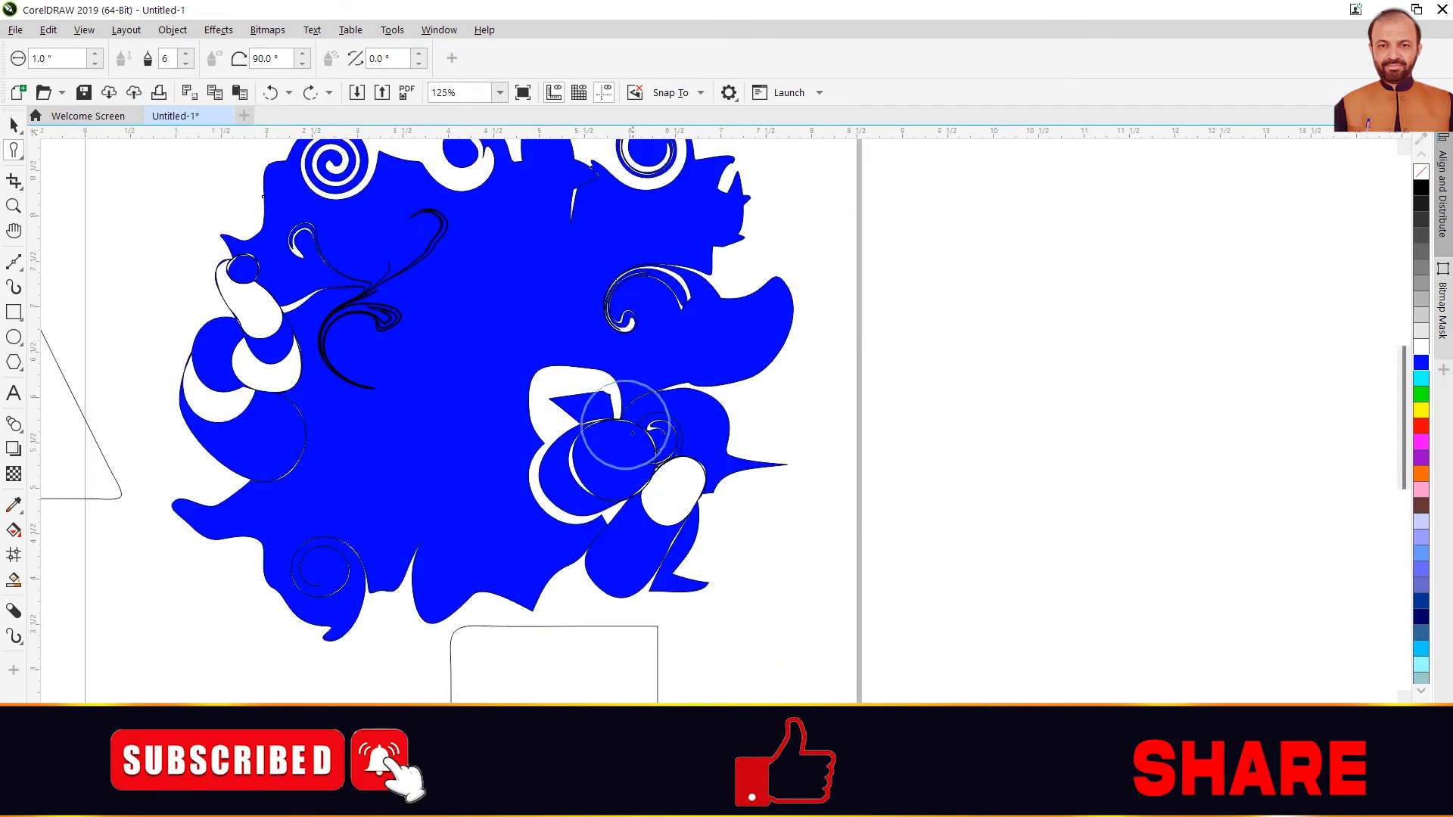
drag(738, 354, 729, 398)
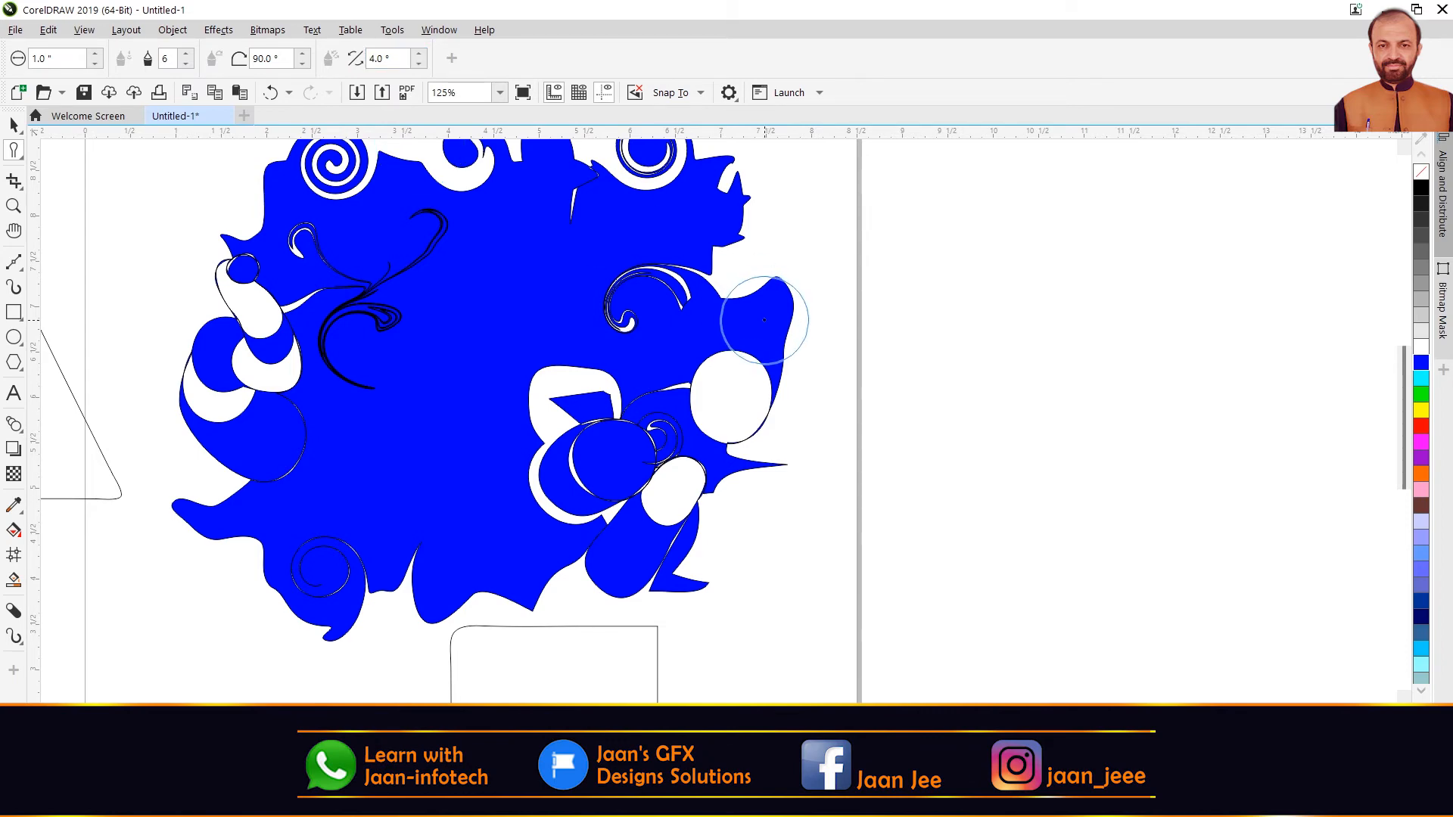
drag(761, 245, 753, 212)
scroll(628, 401, down, 2)
scroll(628, 401, up, 2)
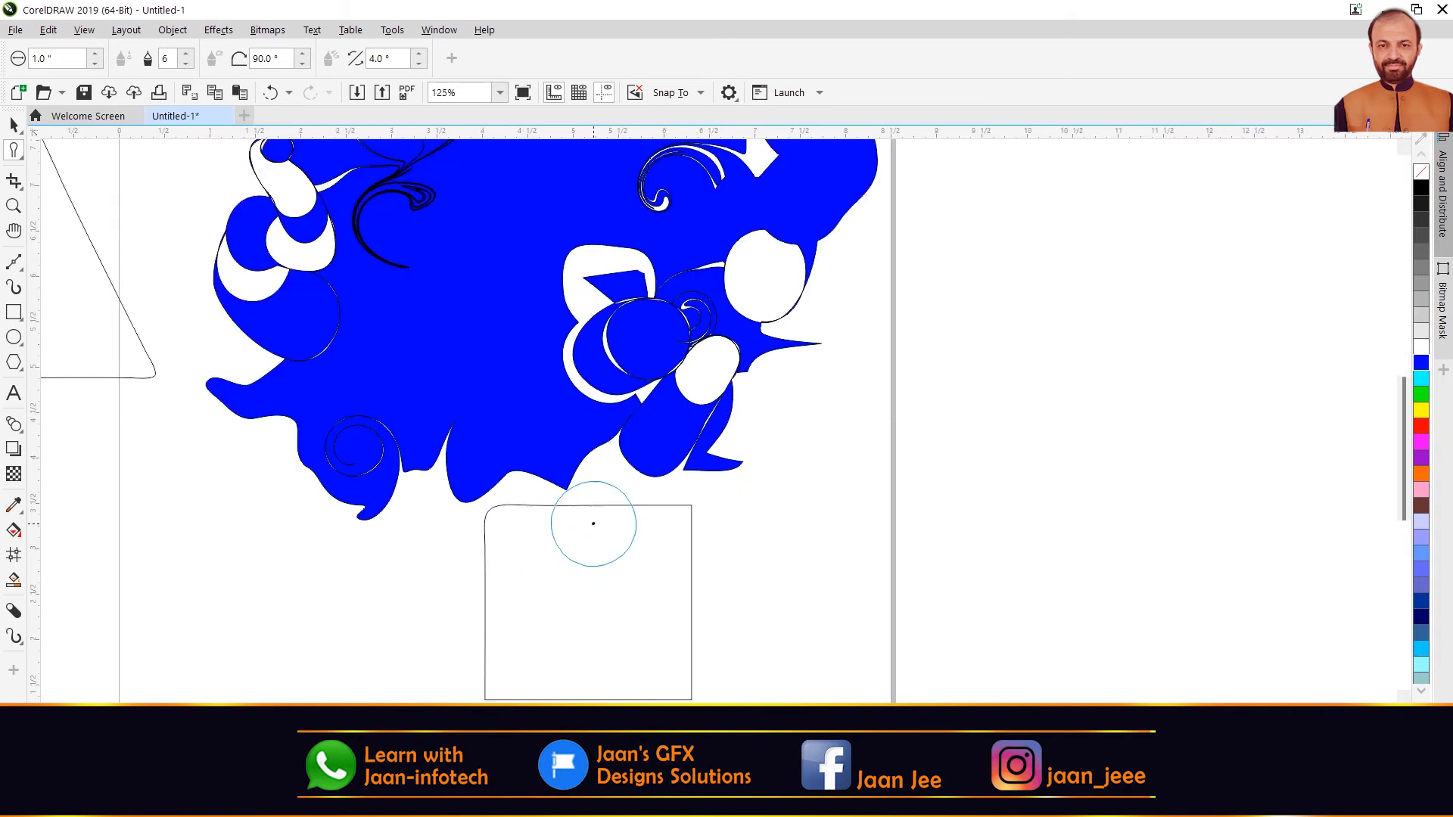
Roughen the middle of the unfilled square's right edge using the Roughen tool with a 0.5" nib
scroll(606, 464, down, 2)
scroll(614, 400, up, 3)
scroll(614, 399, down, 2)
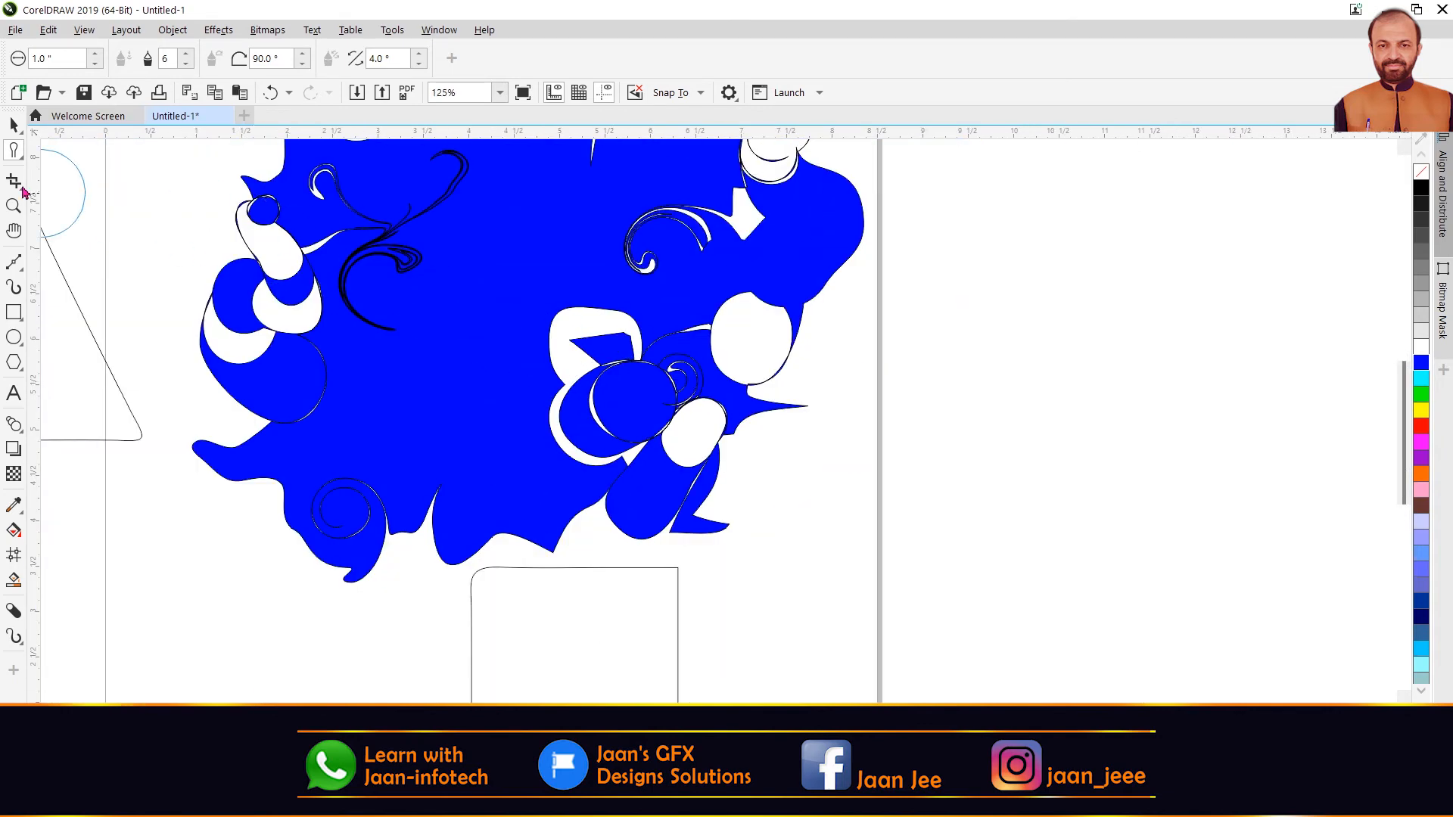
click(23, 159)
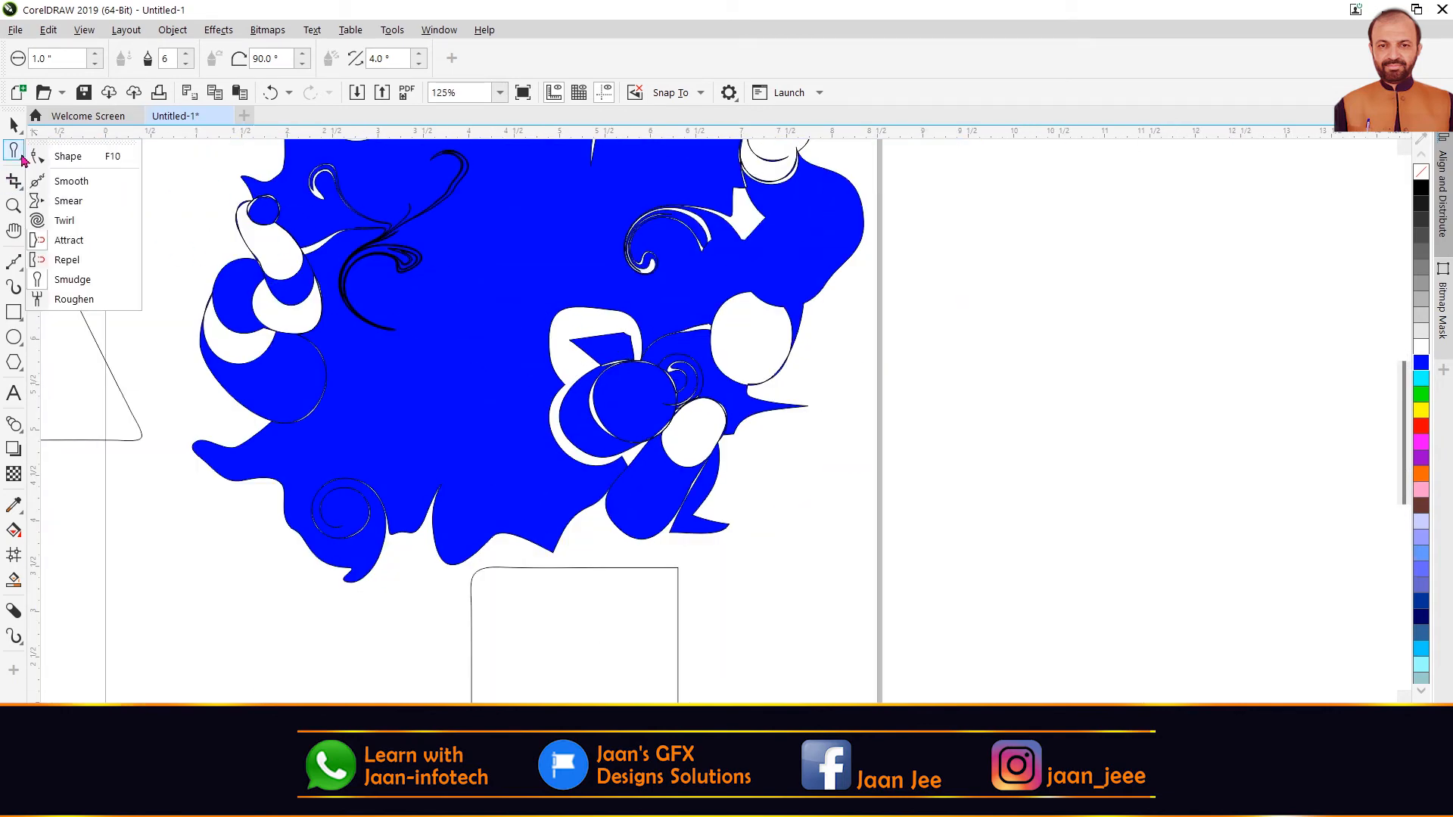
scroll(429, 321, down, 2)
scroll(519, 441, up, 2)
scroll(518, 446, down, 2)
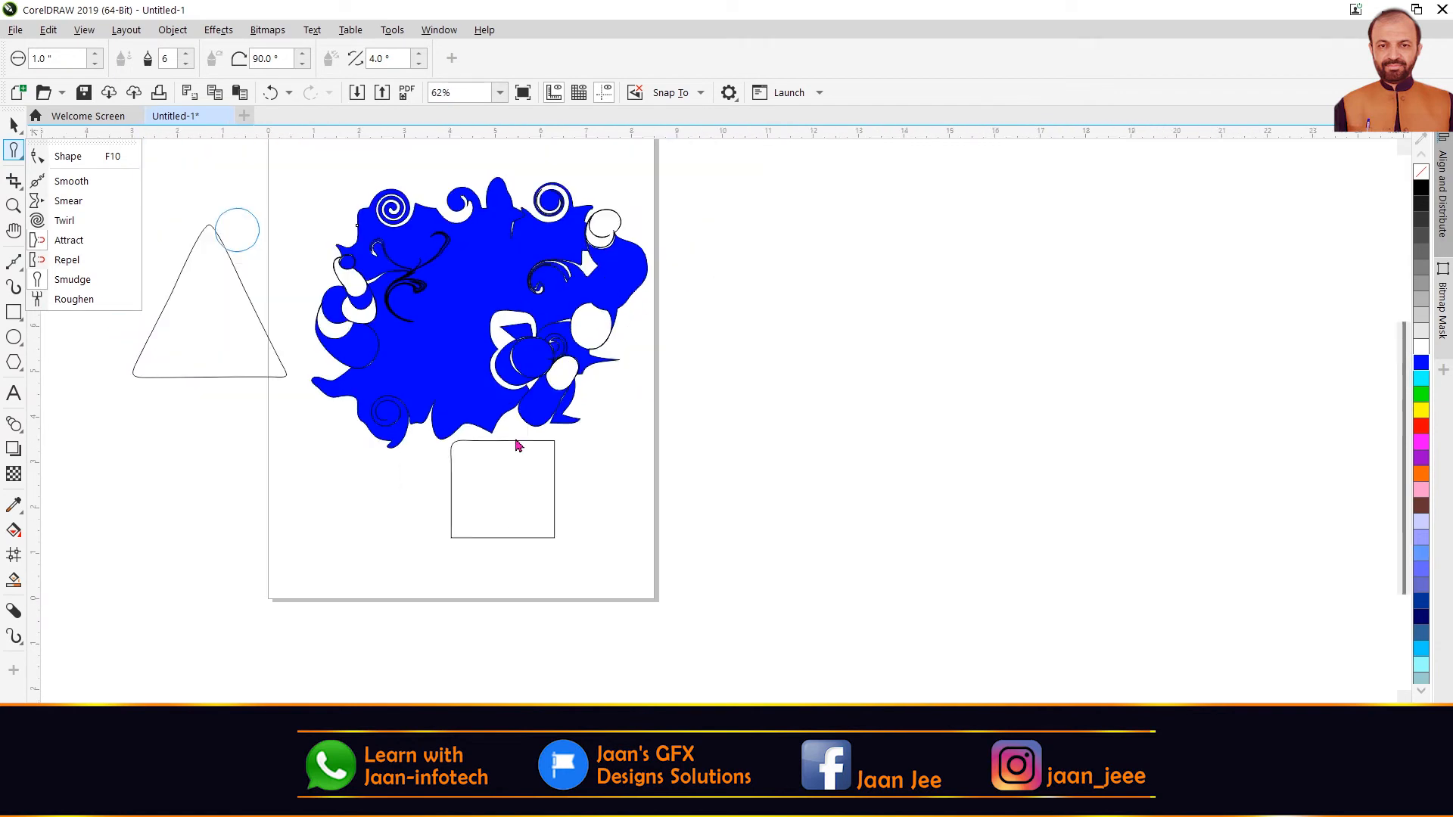
click(18, 156)
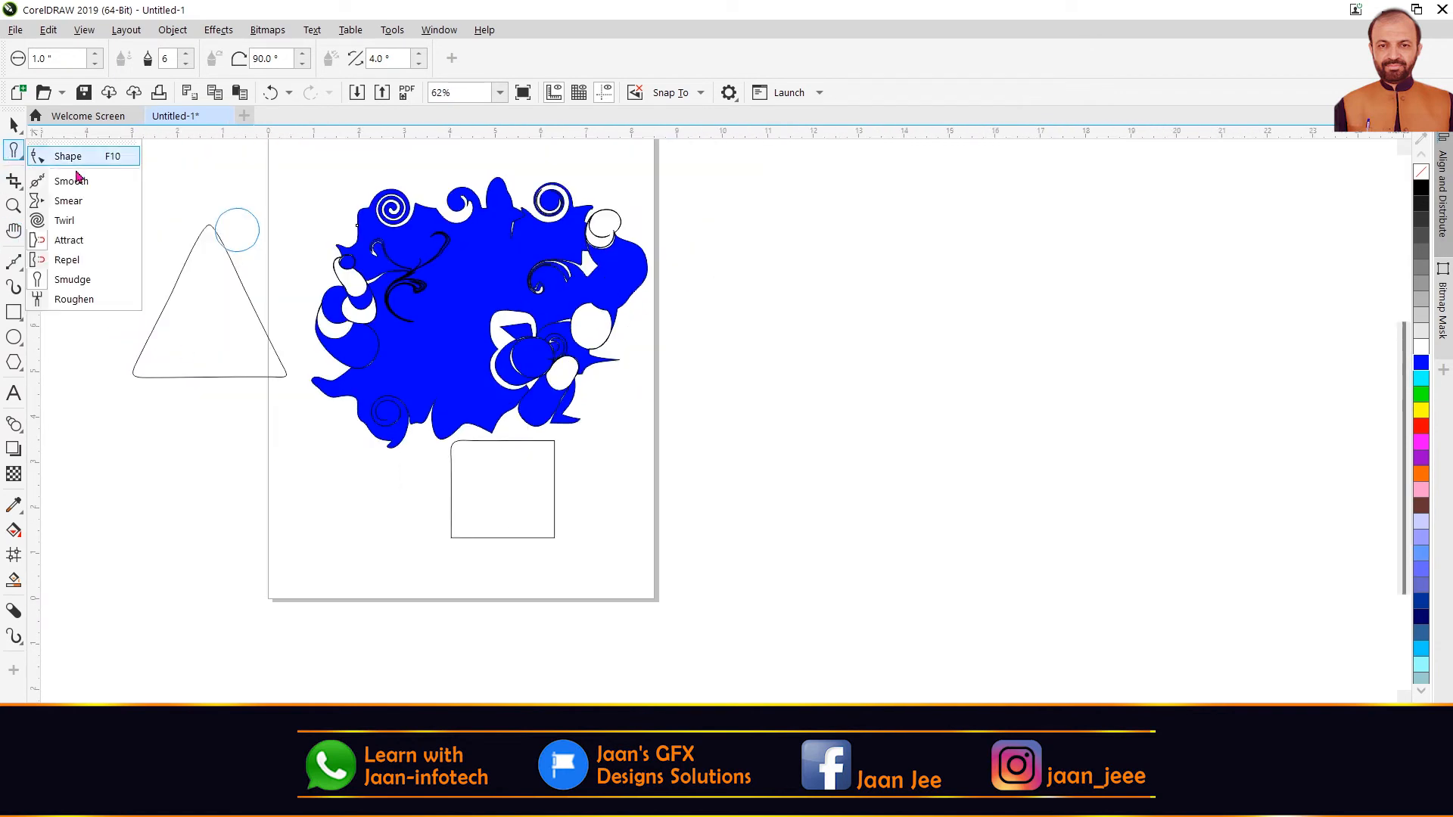
click(73, 299)
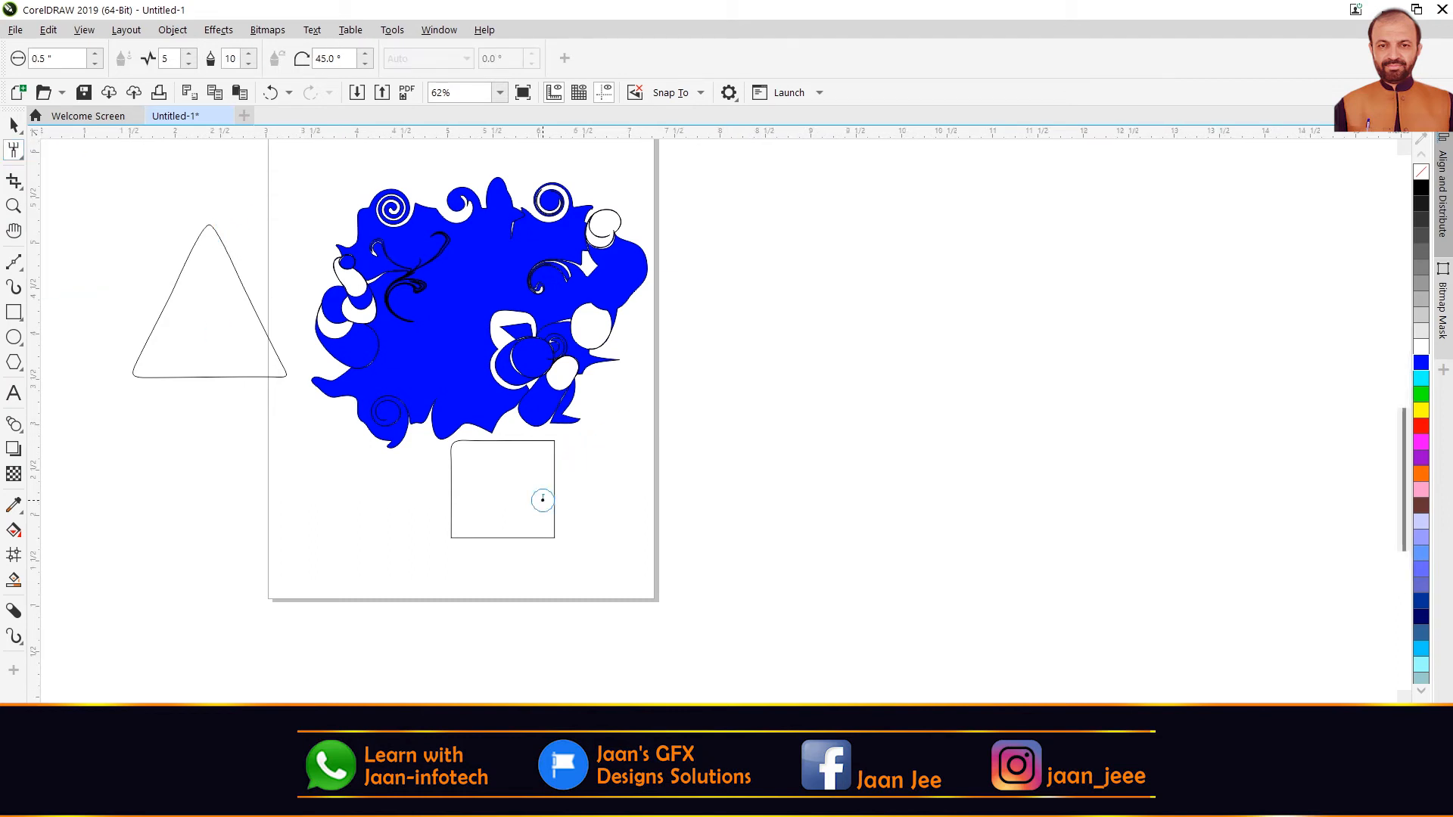
scroll(585, 445, up, 4)
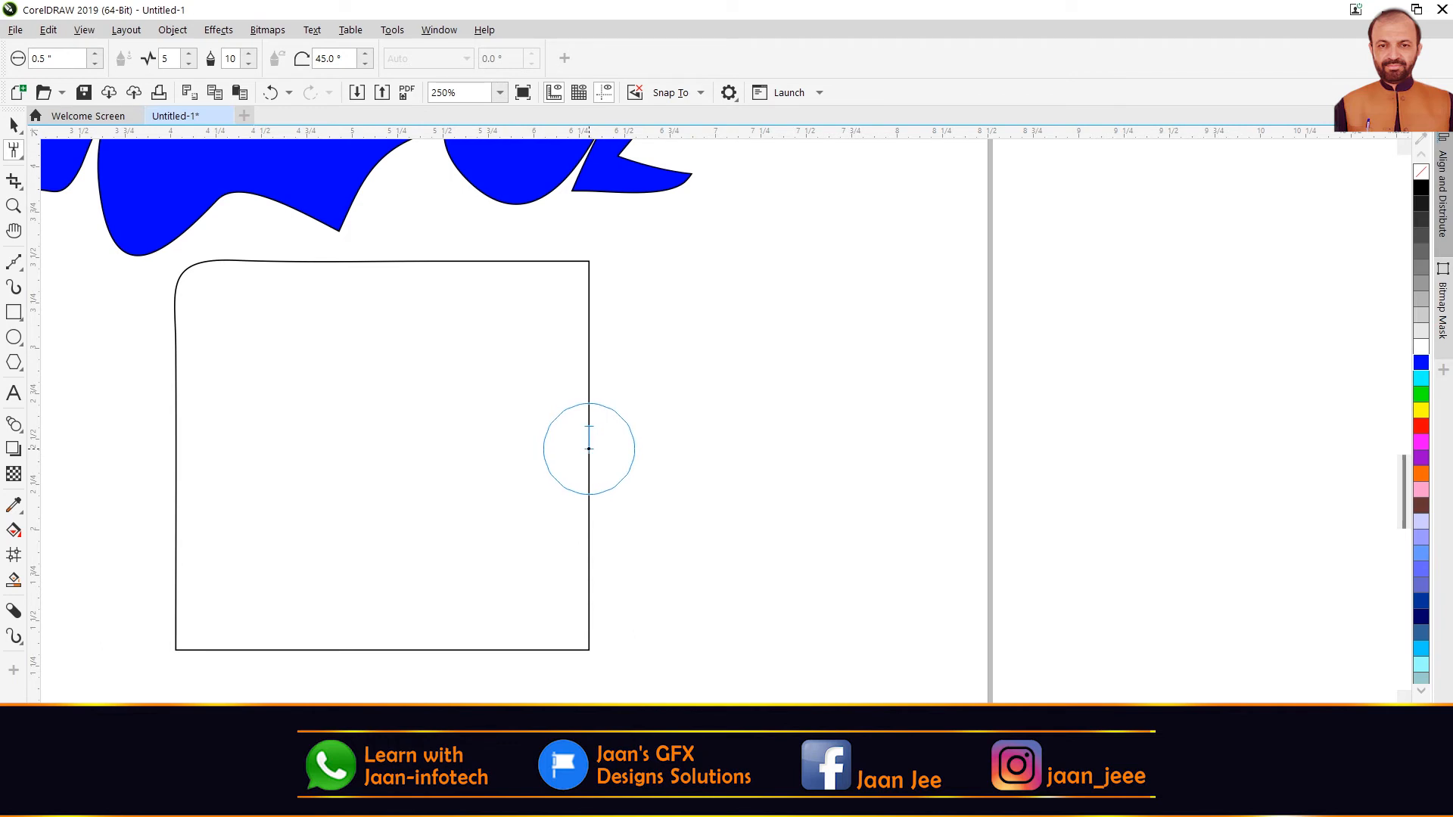
scroll(588, 448, up, 6)
drag(587, 454, 294, 454)
scroll(600, 389, down, 7)
scroll(649, 392, up, 2)
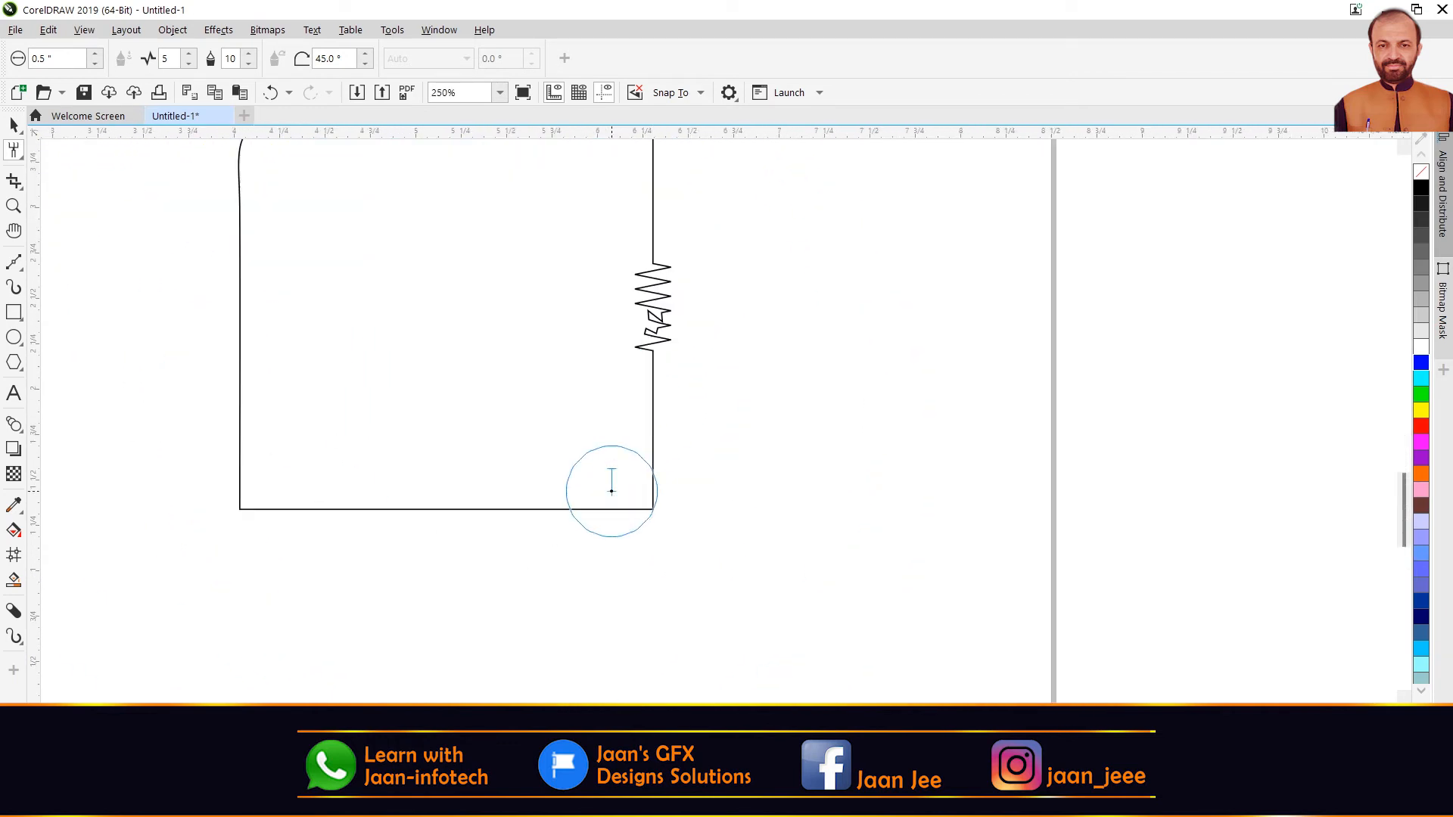
Roughen the middle of the square's lower edge and two separate spots along its left edge
click(469, 510)
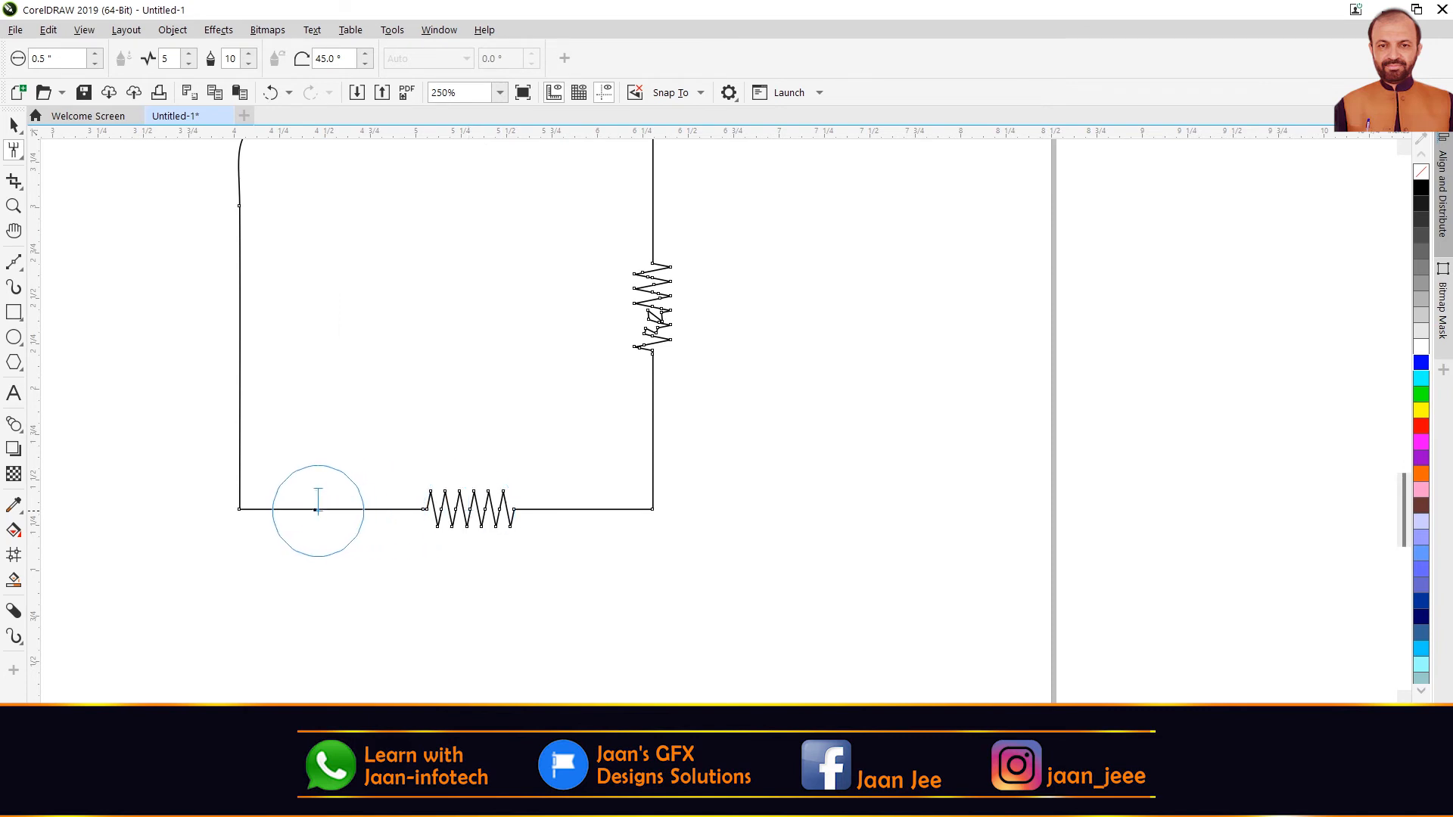
click(241, 421)
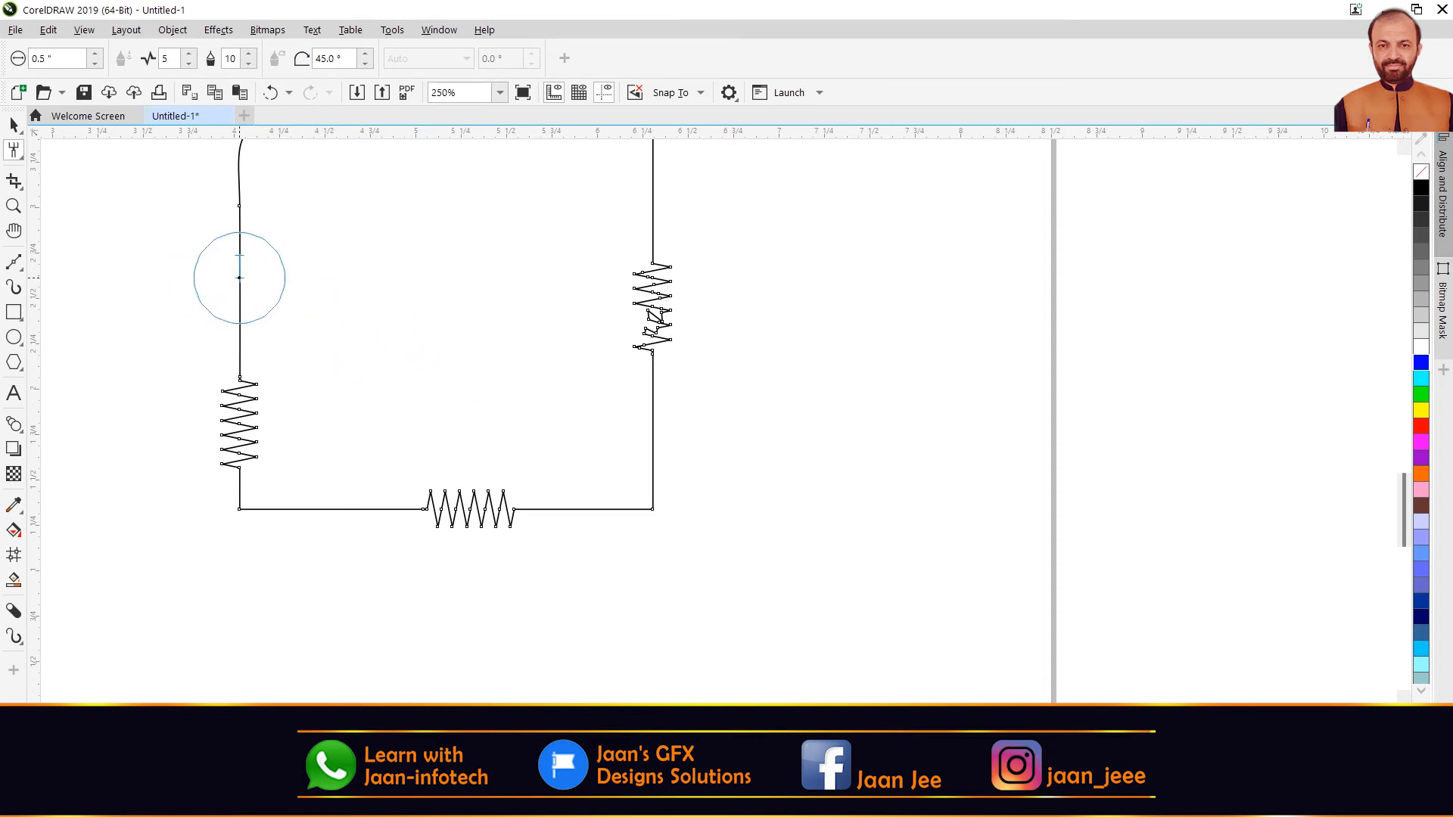
click(232, 278)
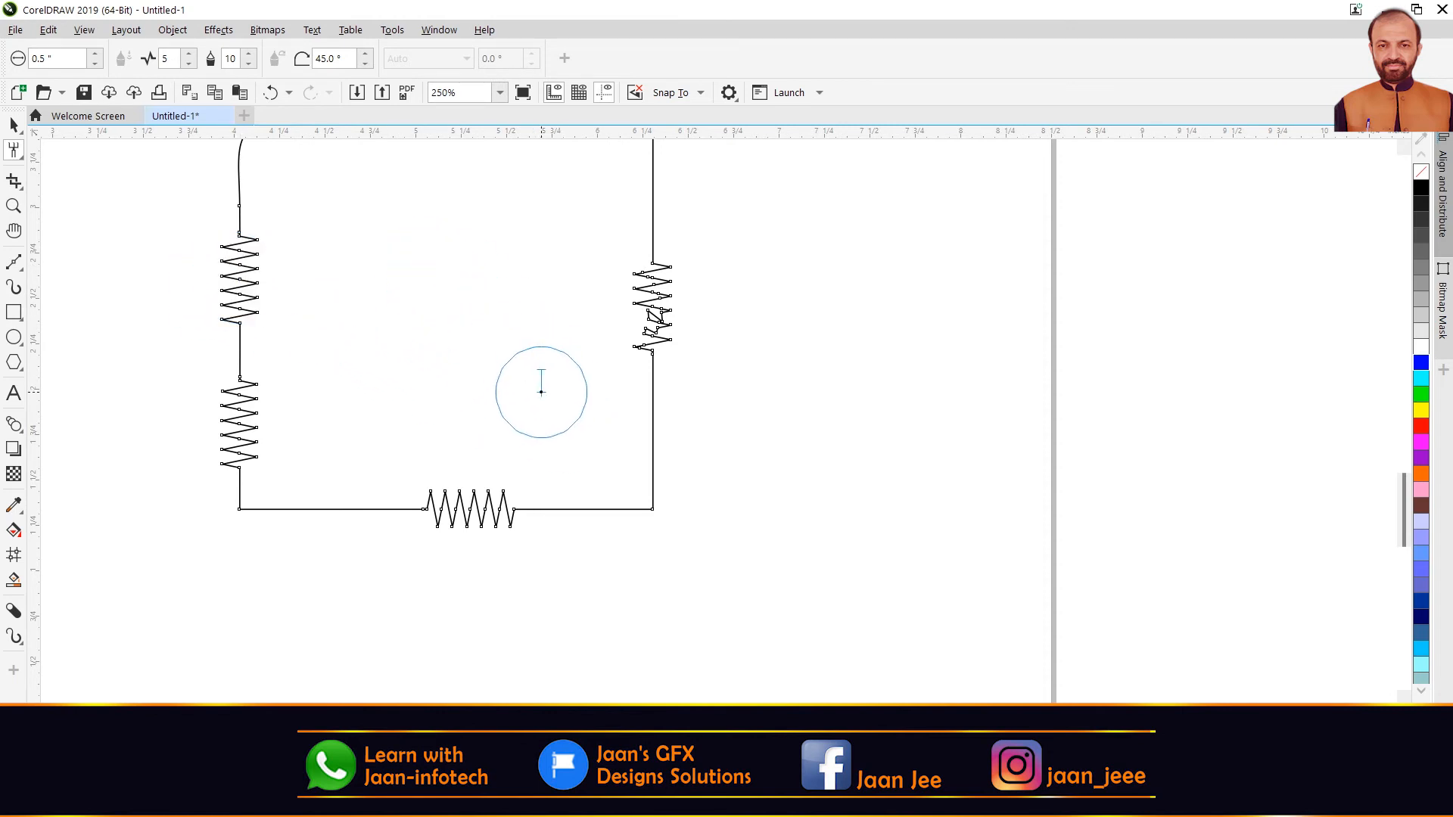
Roughen the square's upper edge with the nib size set to 1.0", and set the spike frequency to 3
scroll(538, 386, down, 2)
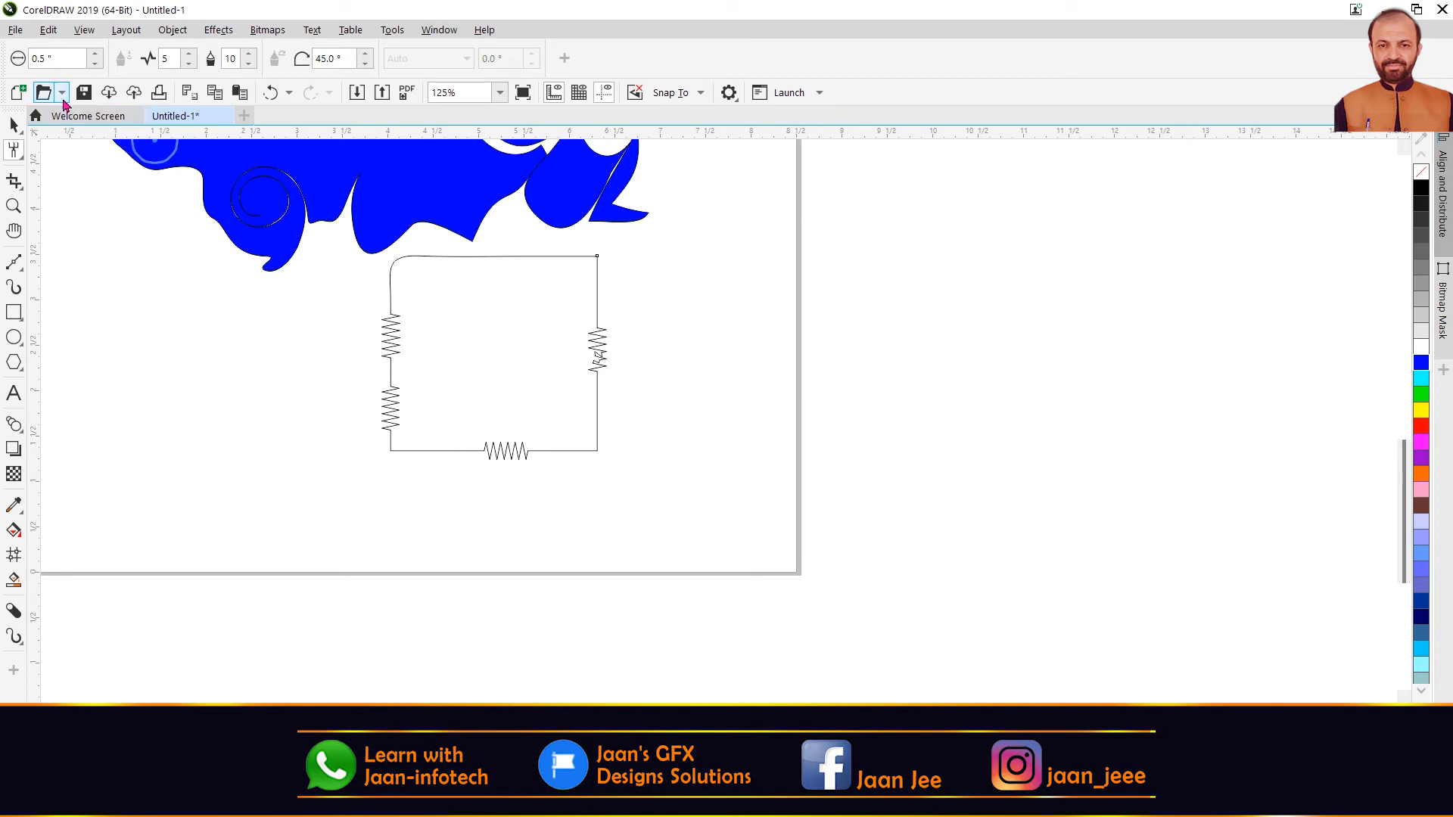
click(102, 57)
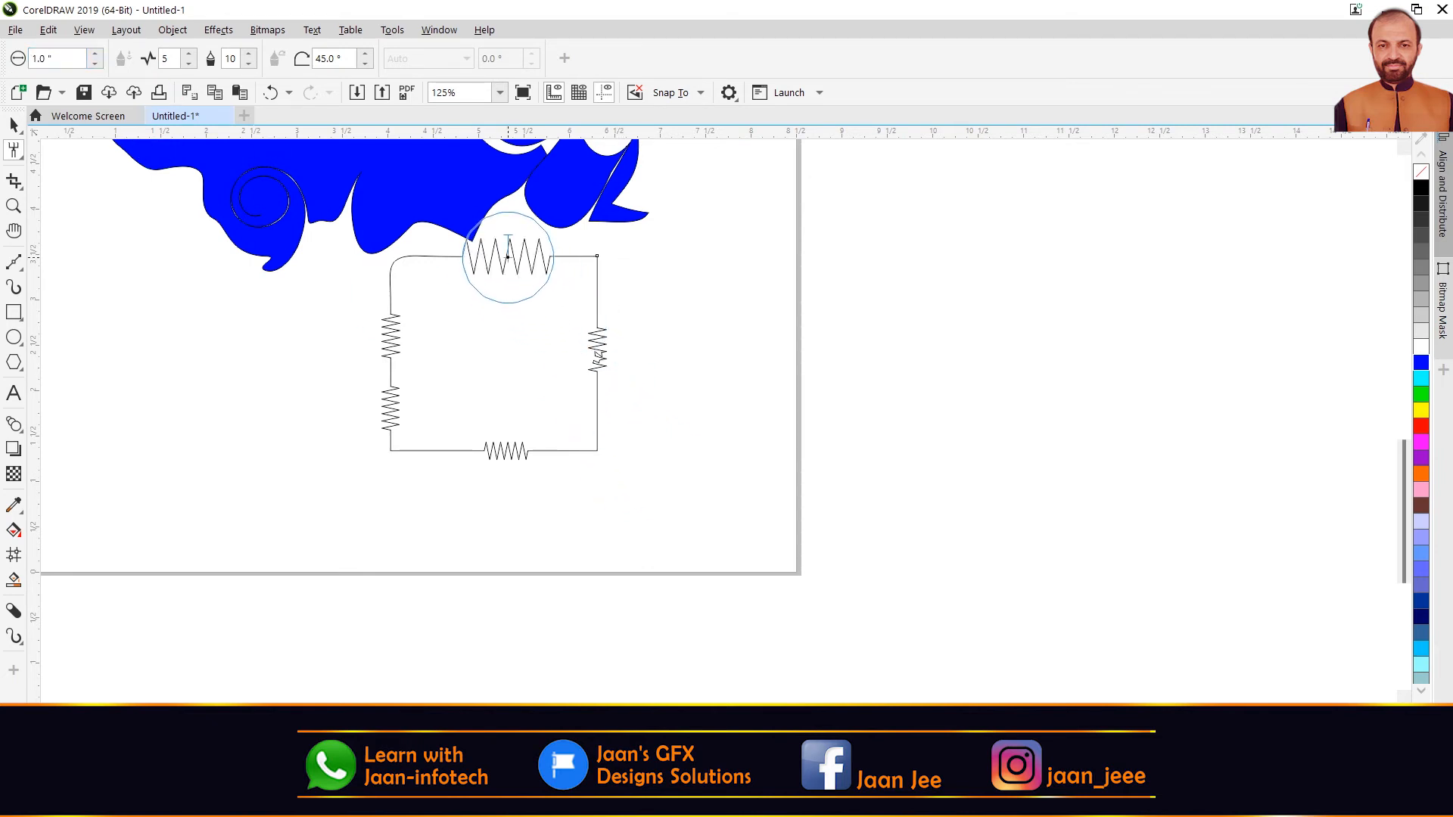
click(190, 63)
click(189, 64)
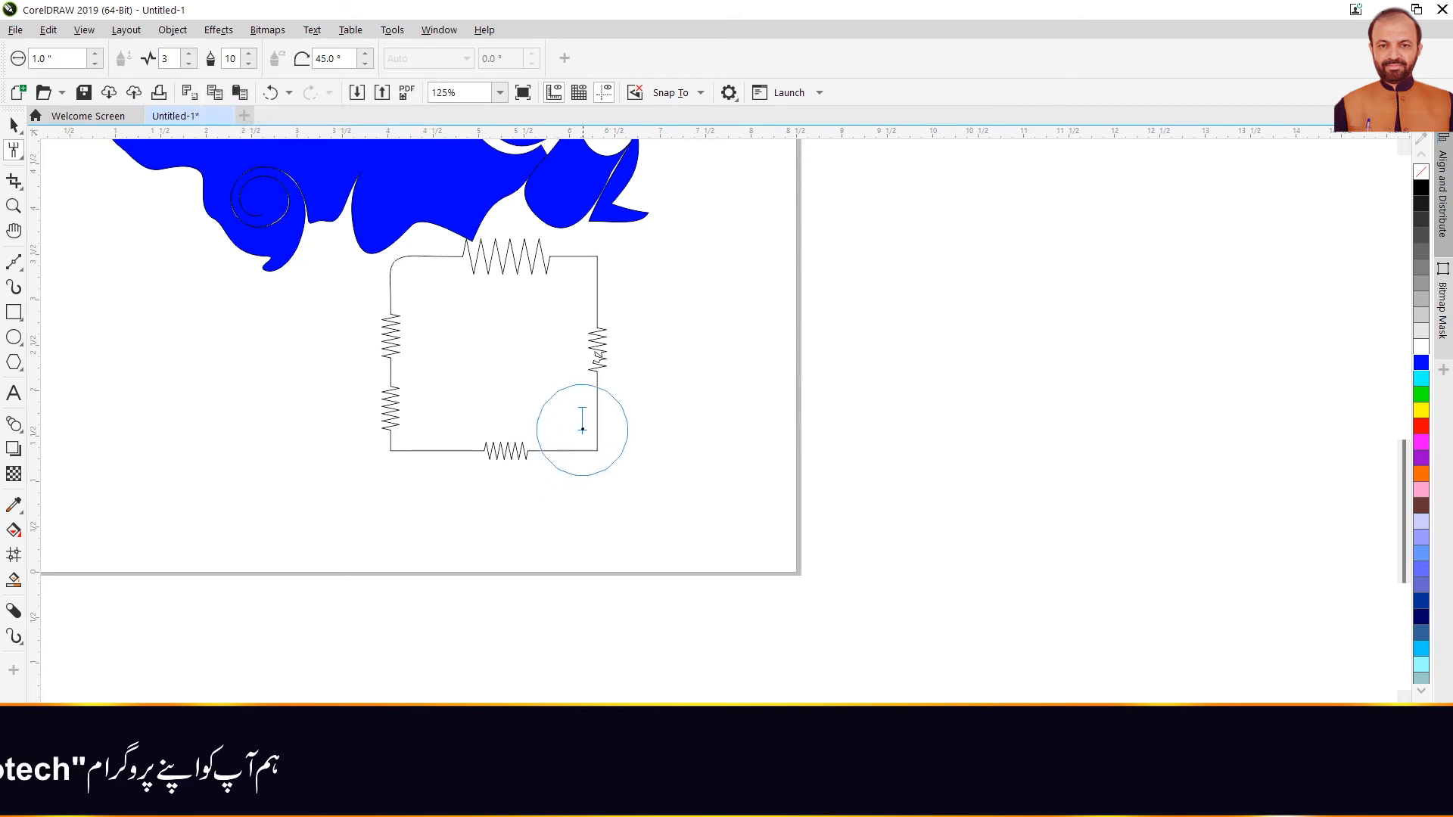